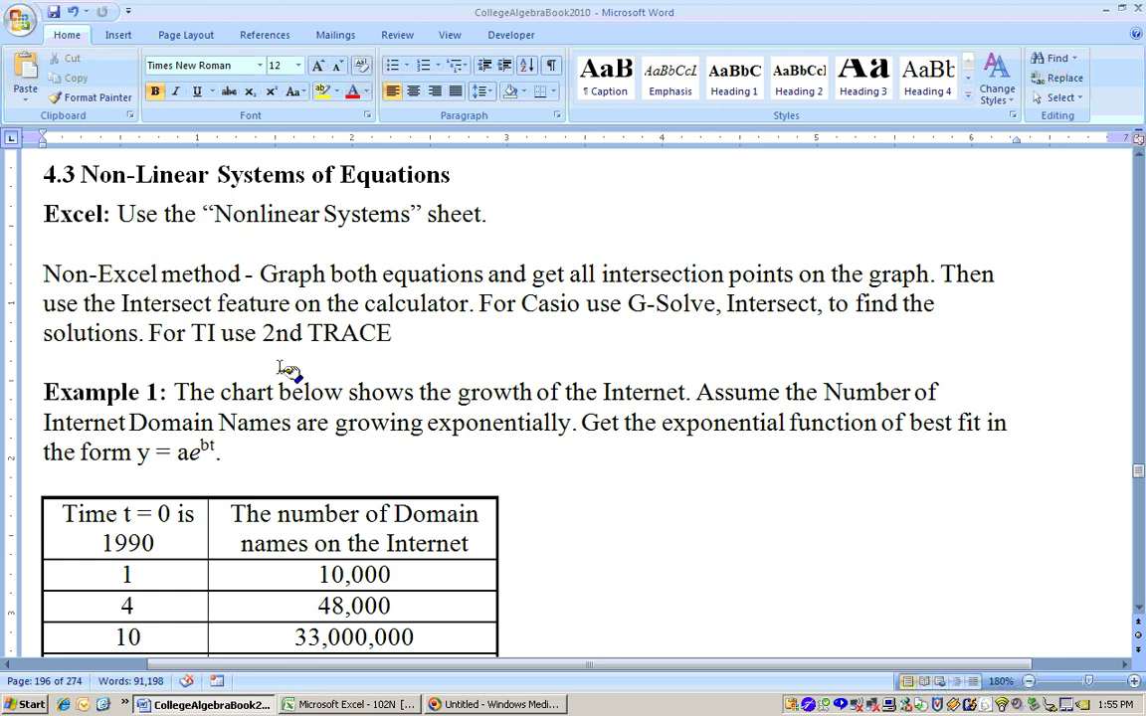
- Scroll the Word textbook to the domain-names table and Exp sheet equation, then return to Excel
scroll(272, 370, "down", 2)
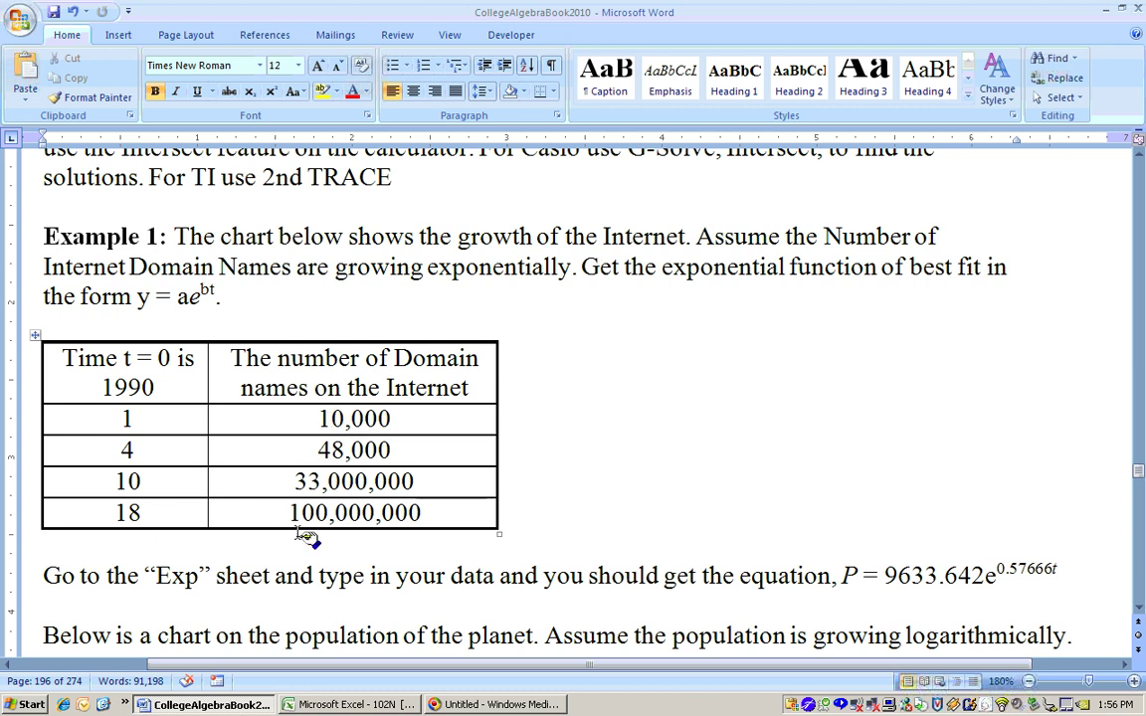
left_click(356, 705)
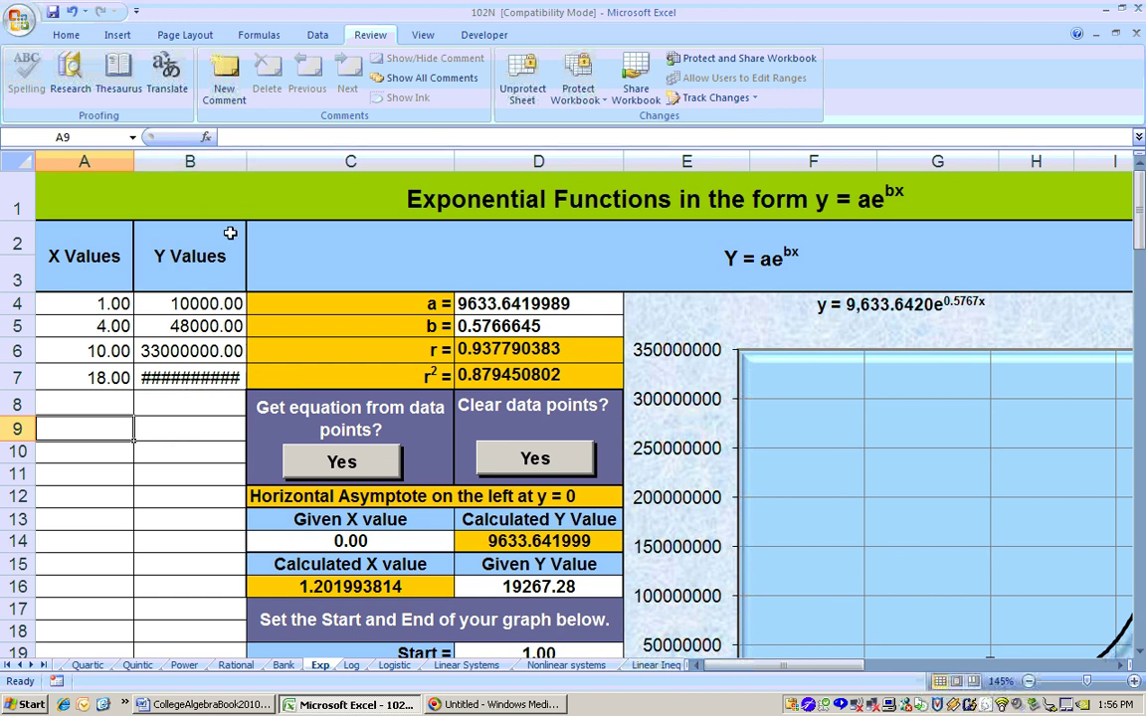
- Widen column B on the Exp sheet so 100000000.00 displays in full
left_click(247, 156)
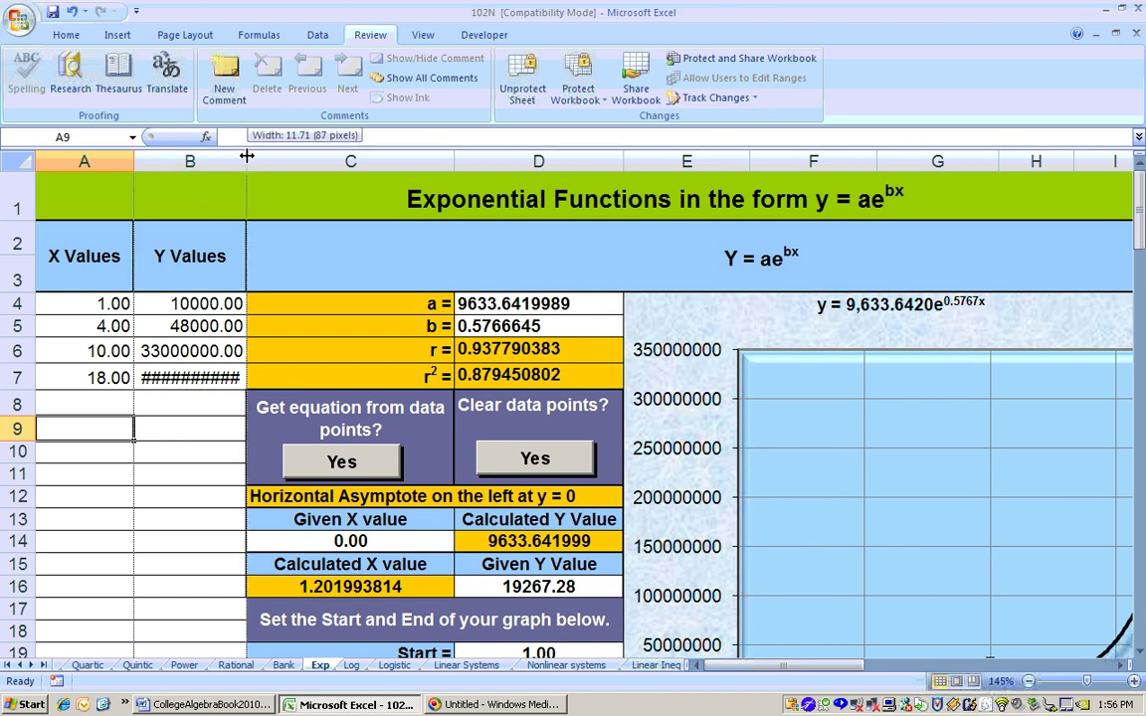
left_click(246, 159)
left_click_drag(246, 160, 263, 161)
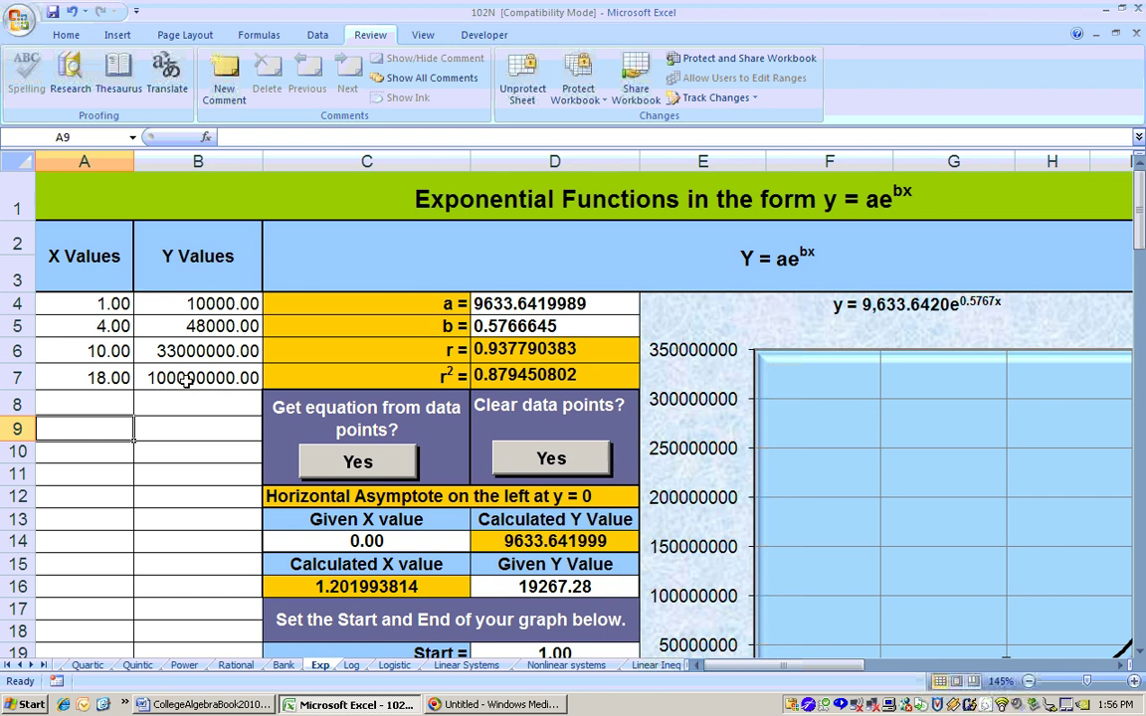
left_click(108, 376)
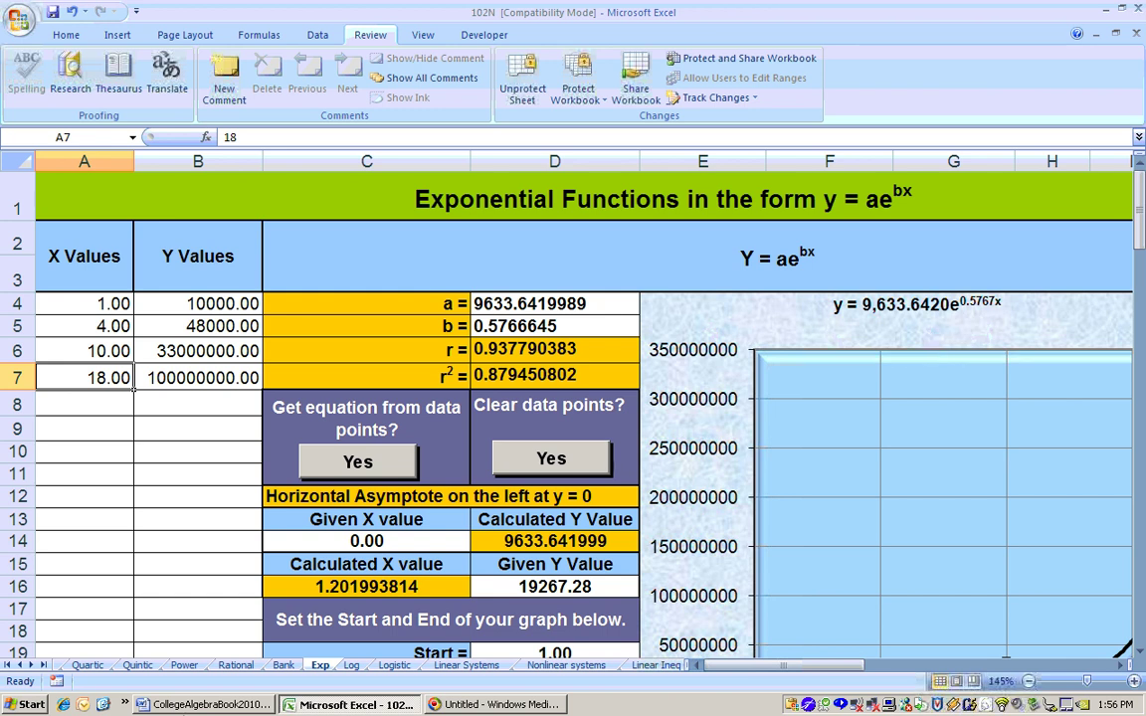
- Enter =2*D14 in Given Y Value cell D16, giving 19267.28
left_click(505, 585)
type("=")
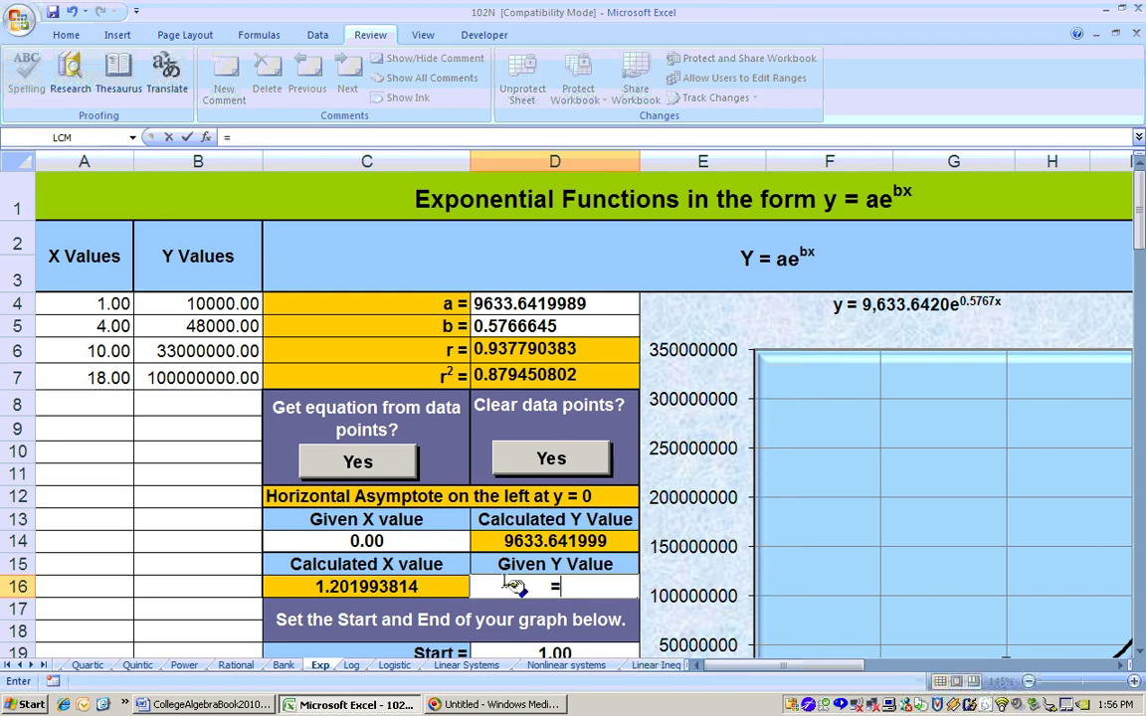
type("2*")
left_click(495, 541)
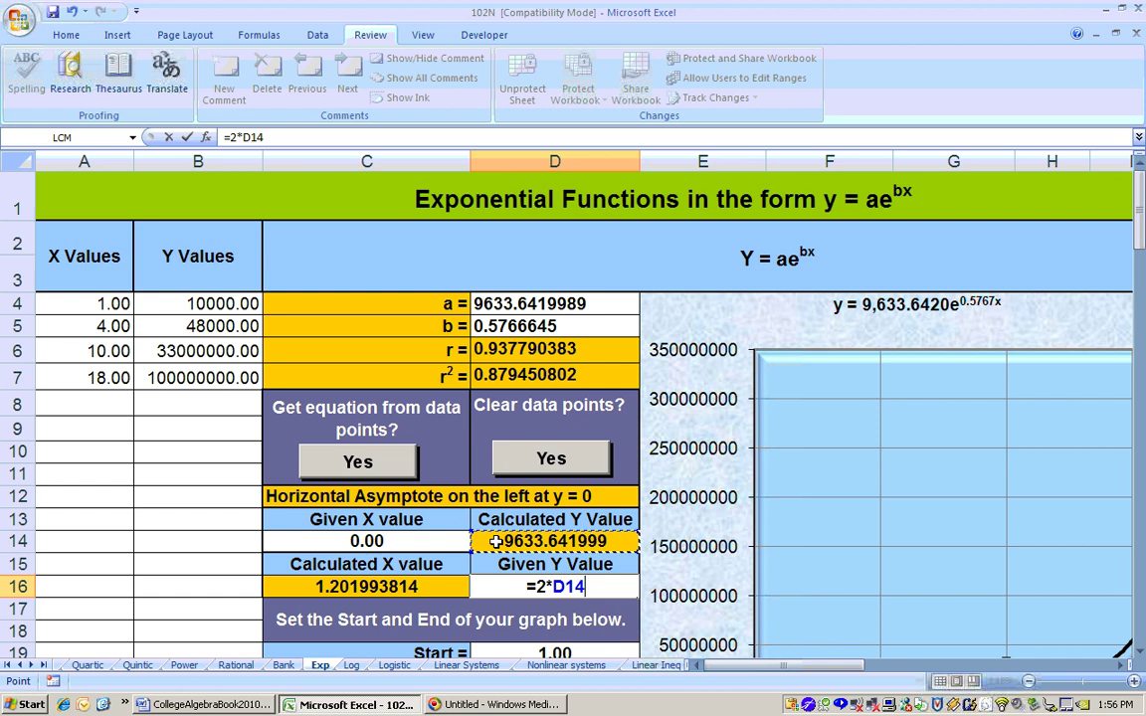
key("Return")
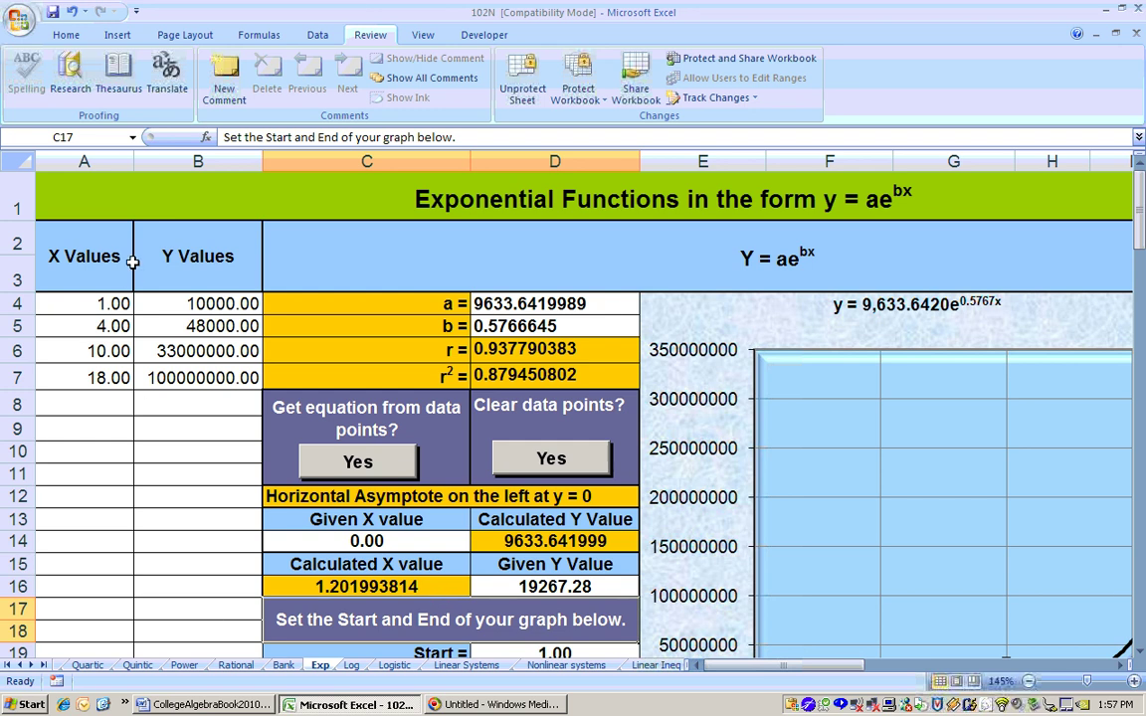
- In Word, scroll to the world population table and Log sheet equation, then return to Excel
left_click(209, 704)
scroll(534, 357, "down", 3)
scroll(534, 357, "down", 3)
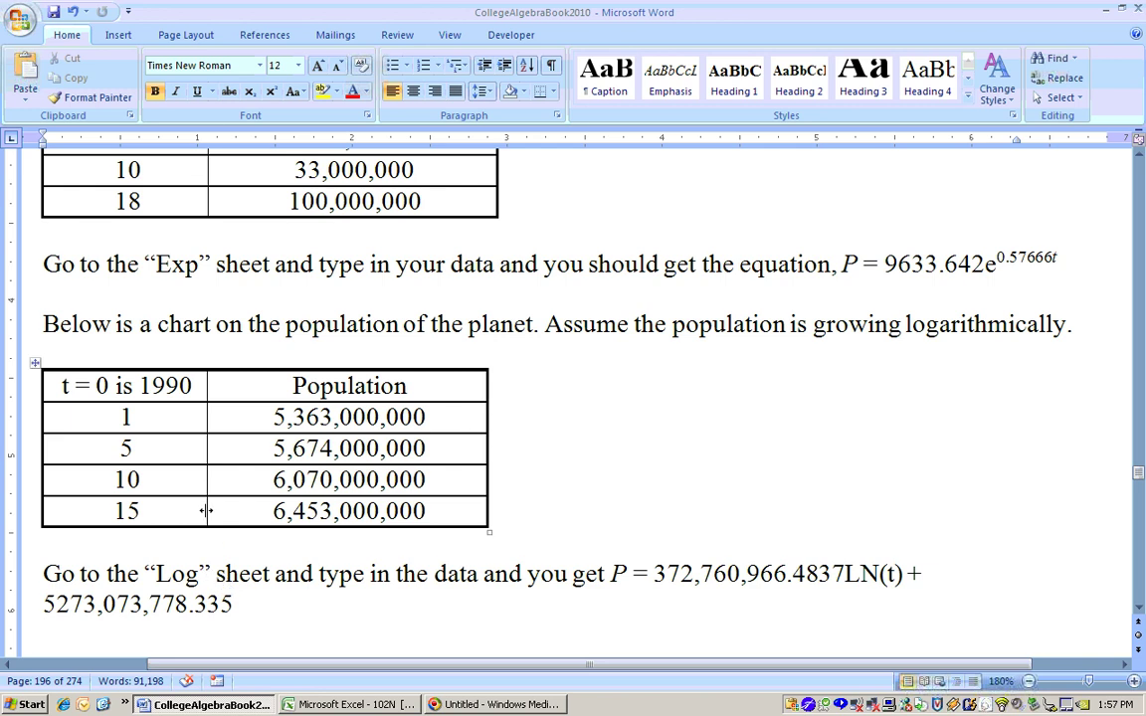
scroll(188, 455, "up", 1)
scroll(204, 277, "up", 1)
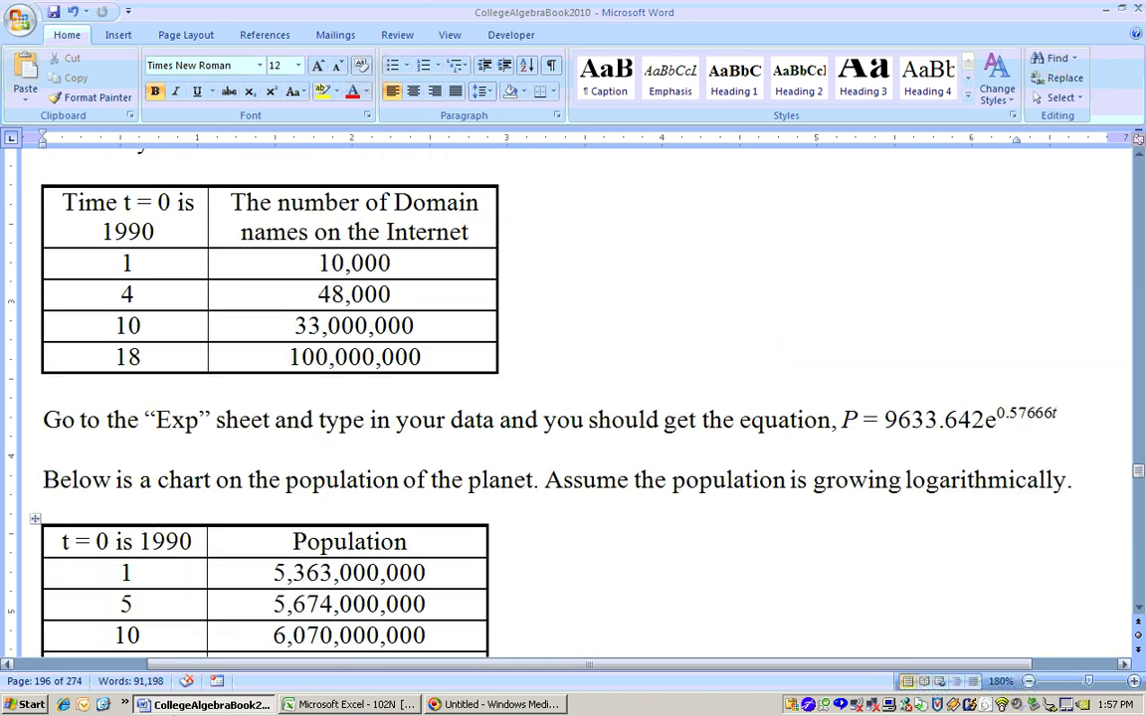
scroll(174, 636, "down", 1)
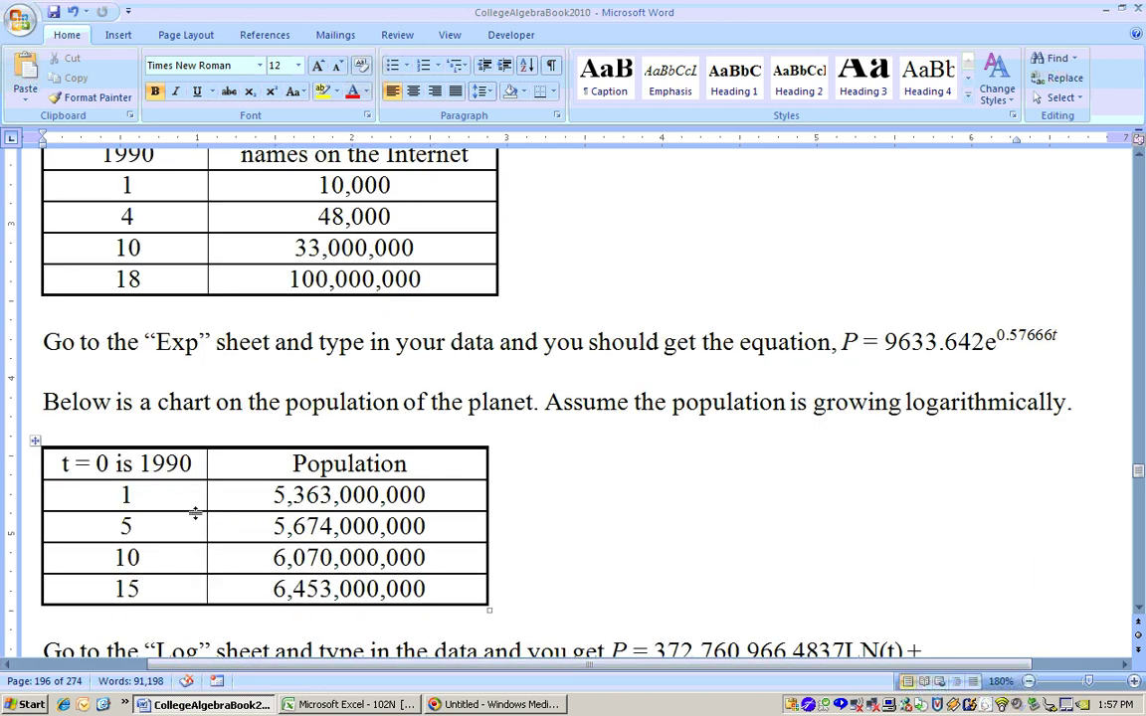
scroll(169, 511, "down", 1)
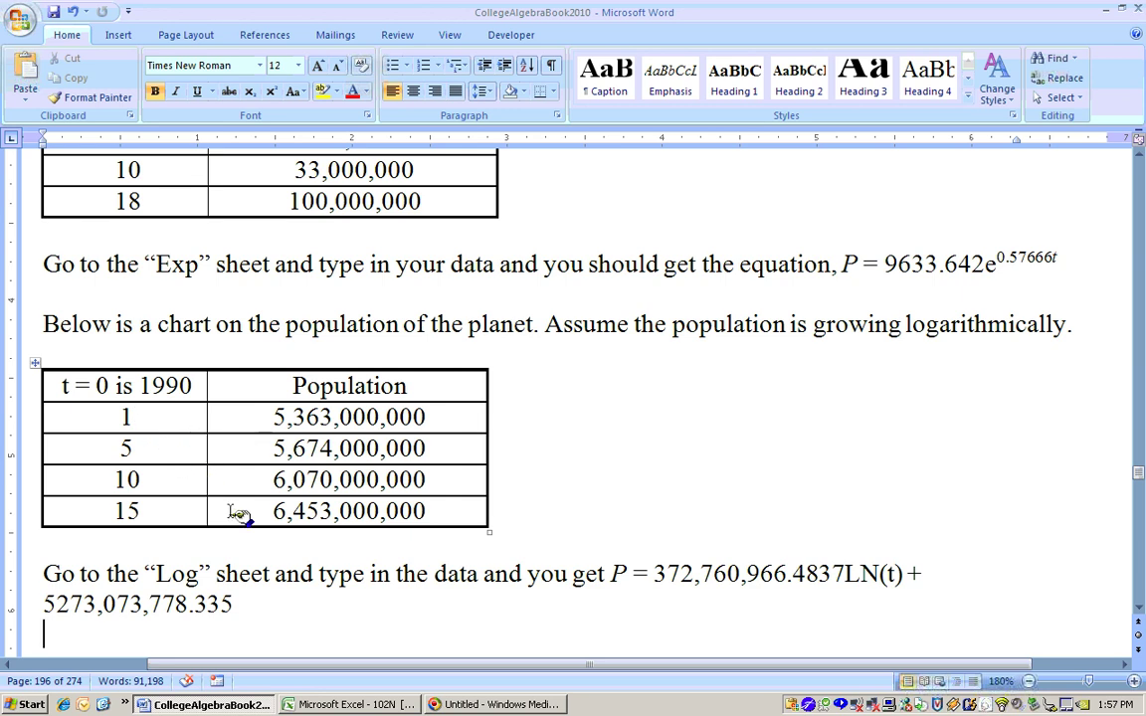
left_click(384, 707)
- On the Log sheet, widen columns B and D so population values and b = 5273073778.3352300 show
left_click(352, 666)
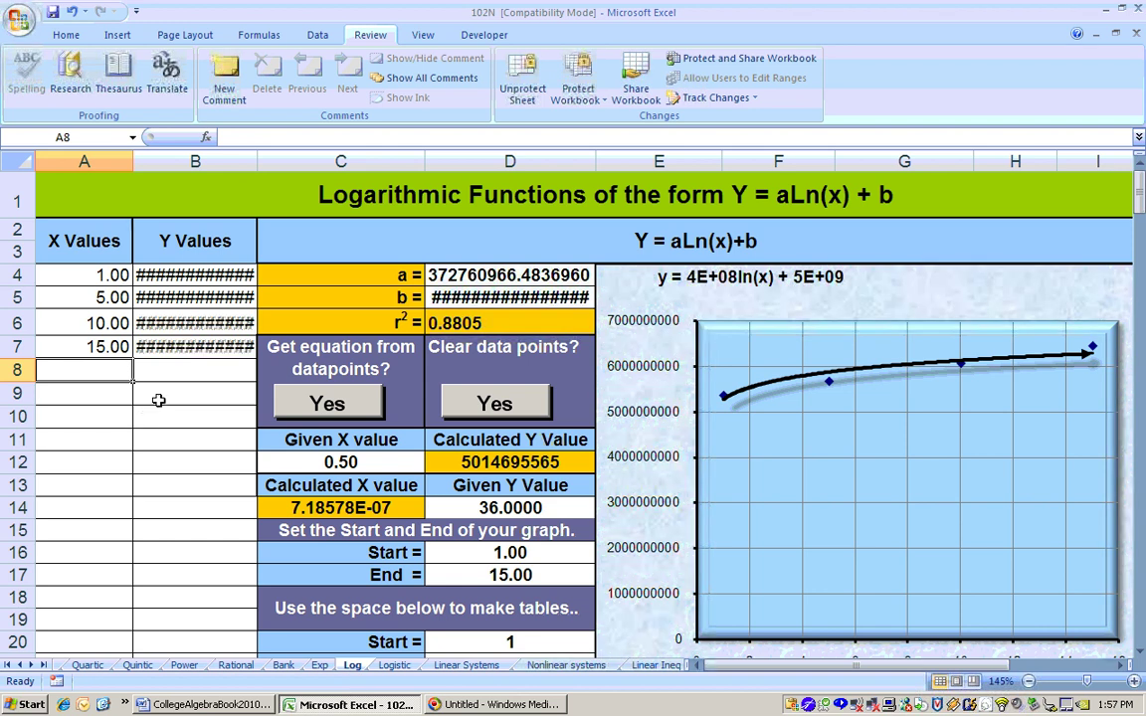
left_click(257, 159)
left_click_drag(257, 160, 272, 160)
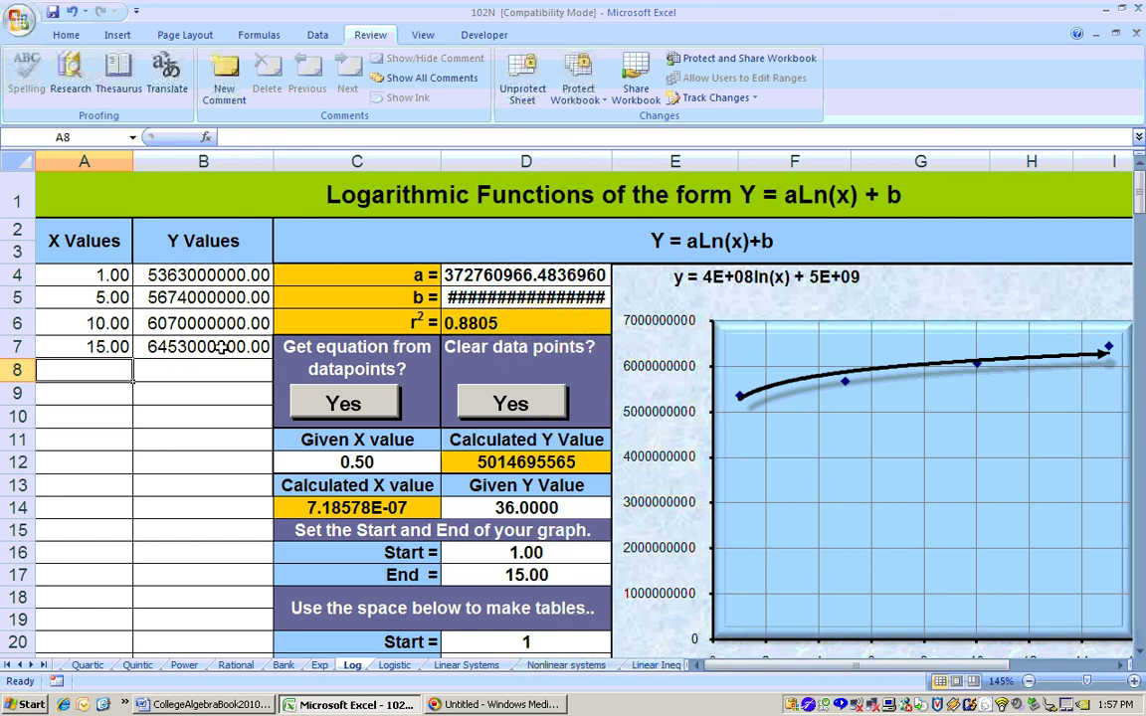
left_click_drag(611, 159, 626, 161)
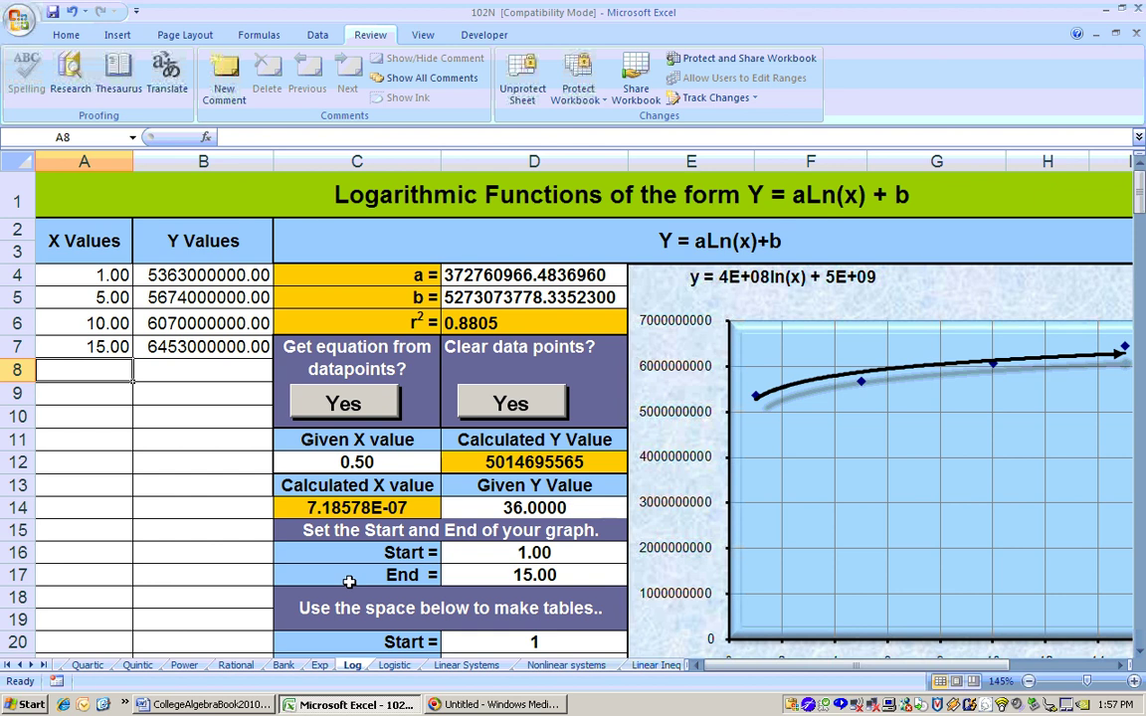
left_click(382, 461)
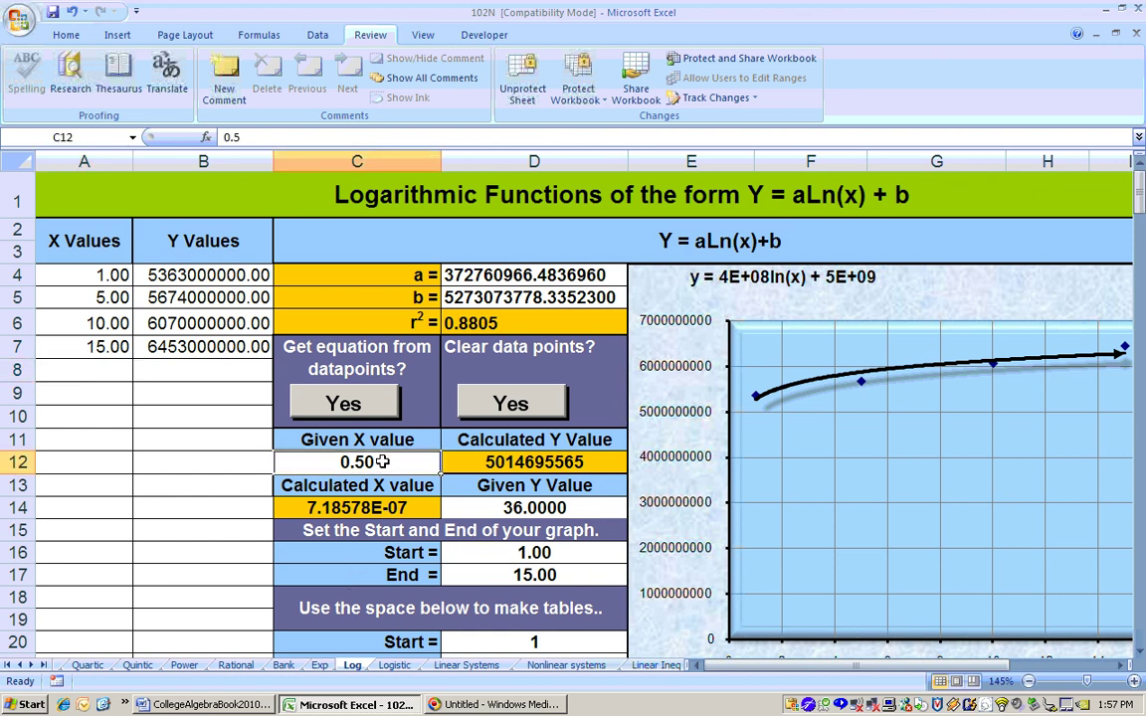
type("20")
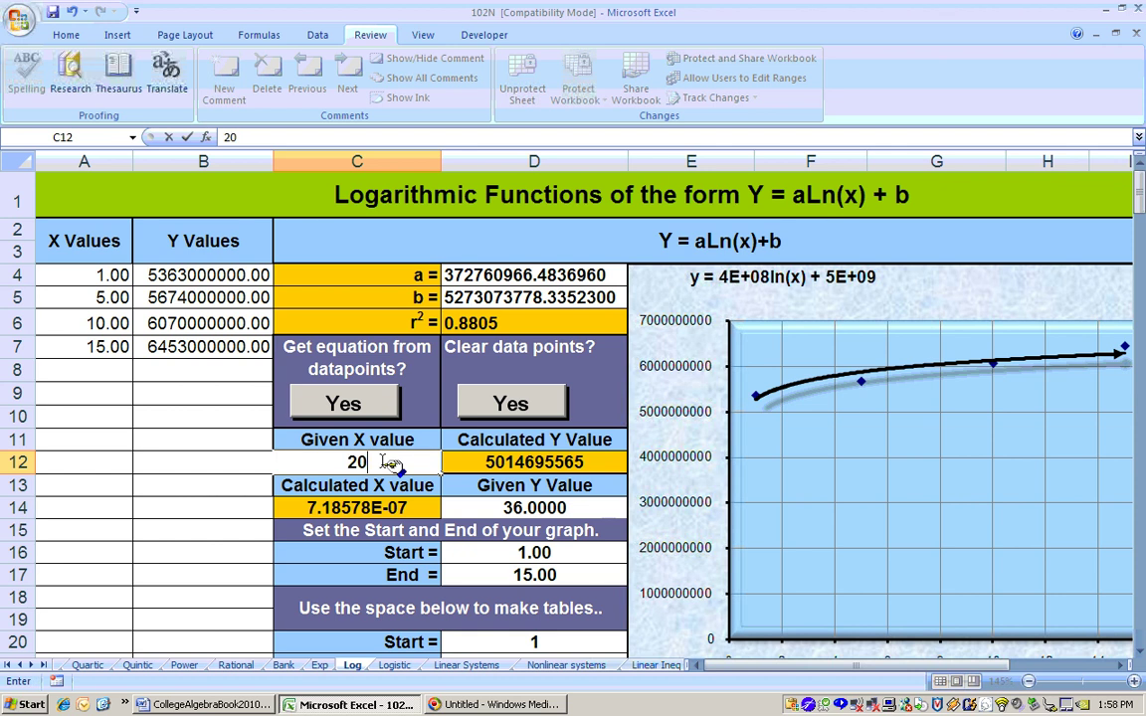
key("Return")
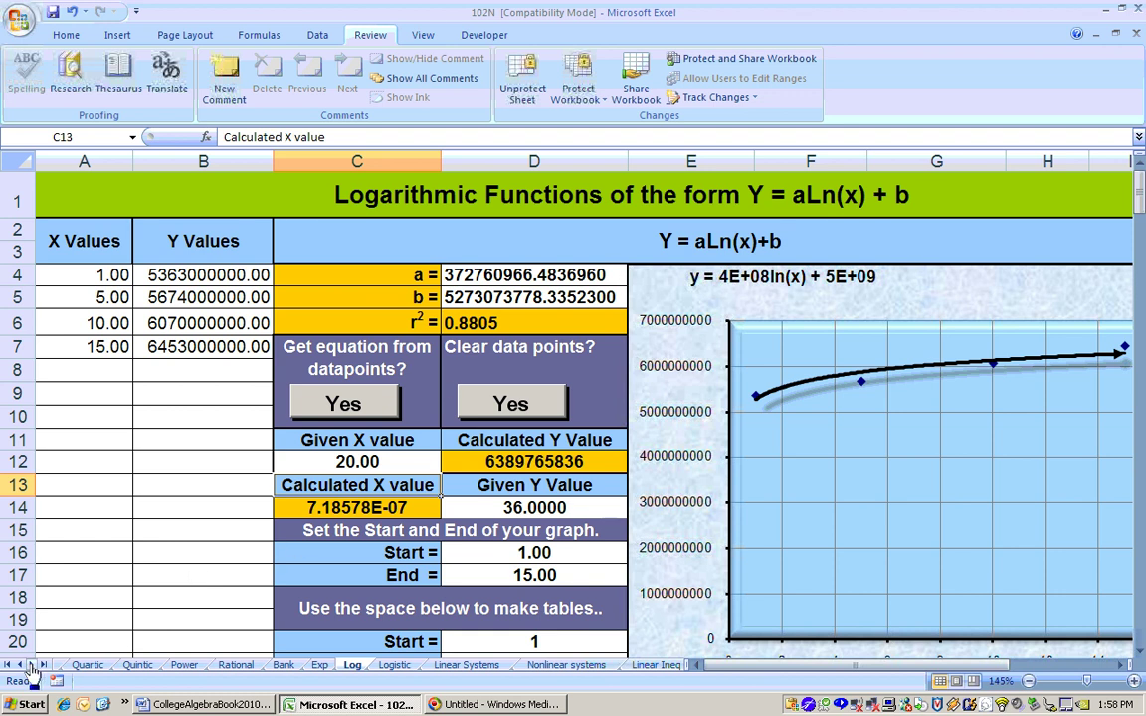
left_click(557, 665)
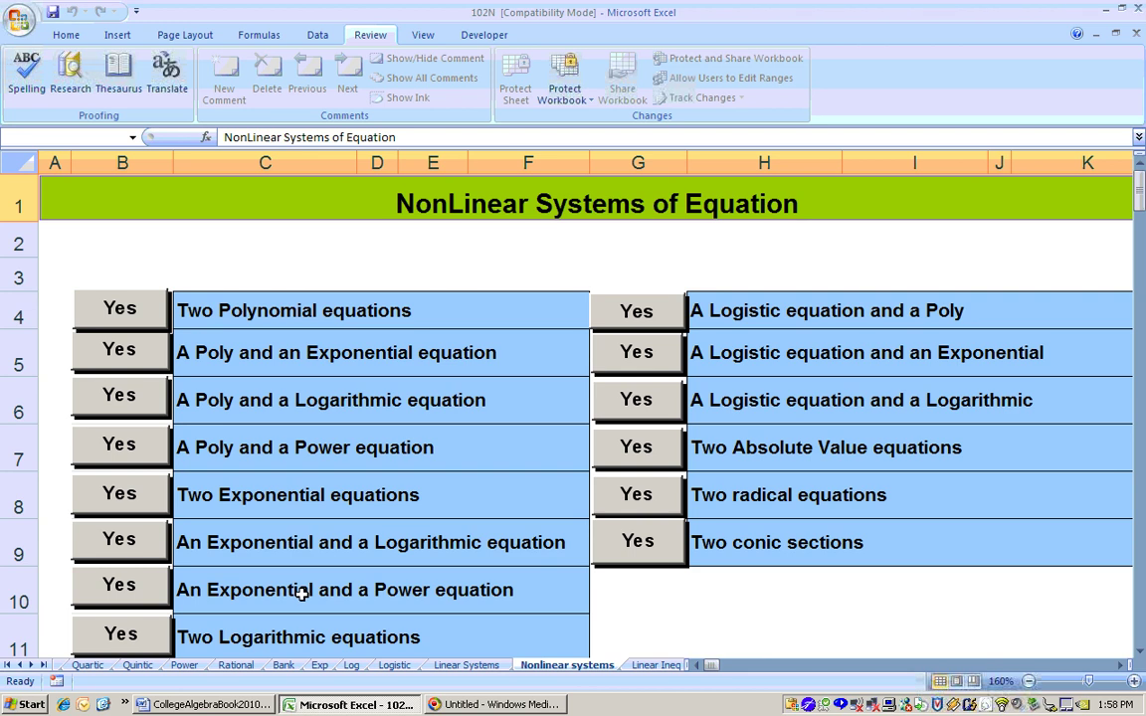
- Start the exponential-logarithmic system and copy Exp coefficients a = 9633.64200, b = 0.57666
left_click(146, 542)
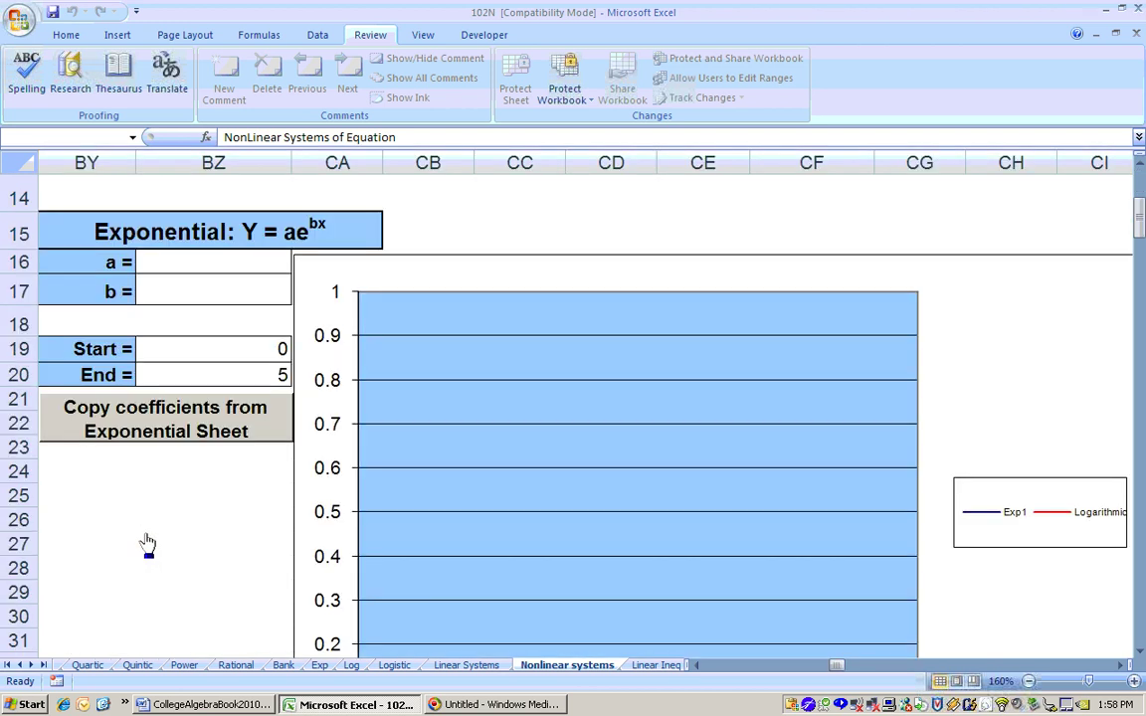
left_click(1120, 666)
left_click(1120, 667)
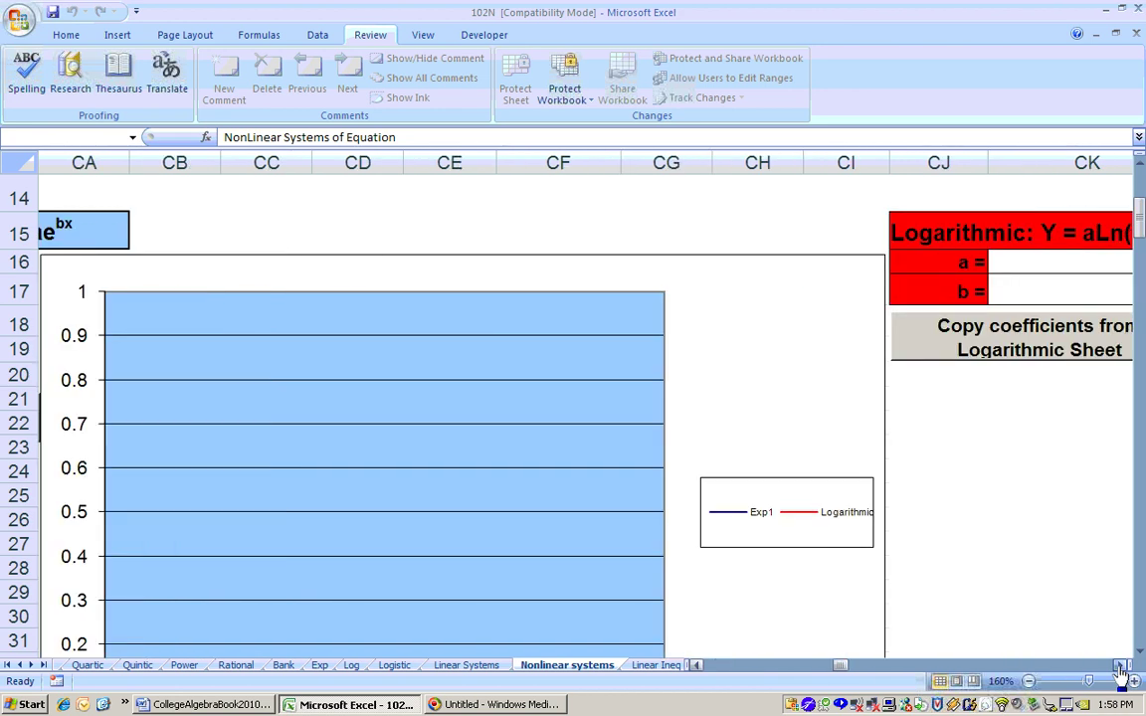
left_click(696, 666)
left_click(697, 666)
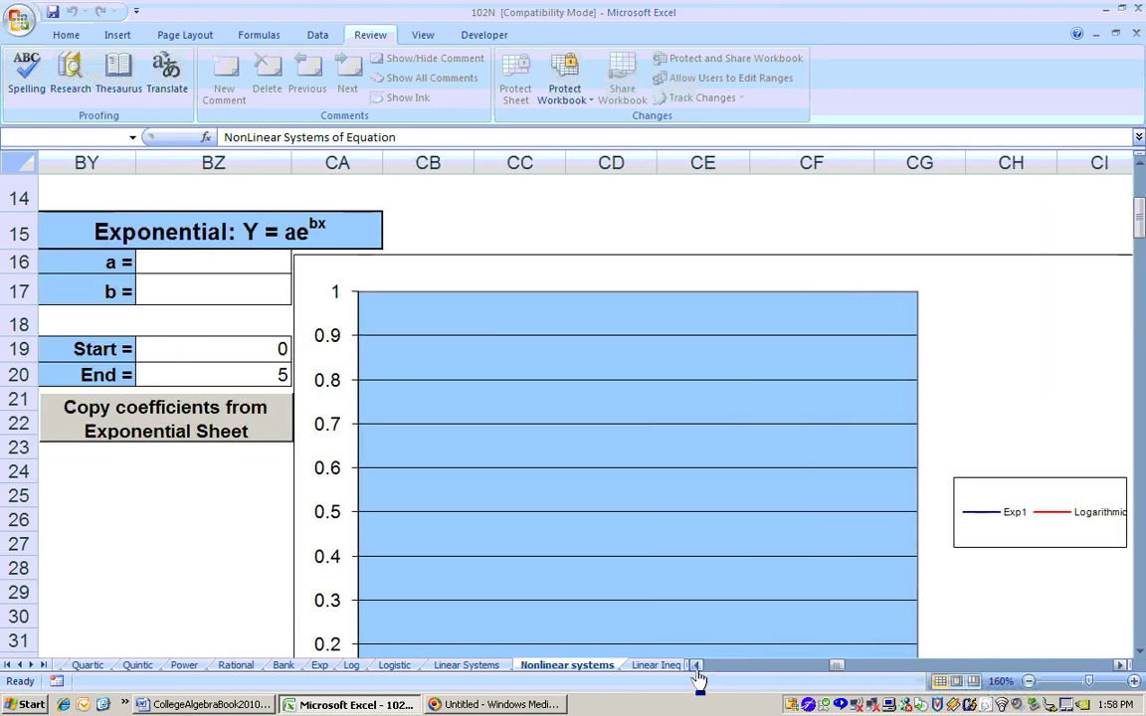
left_click(140, 419)
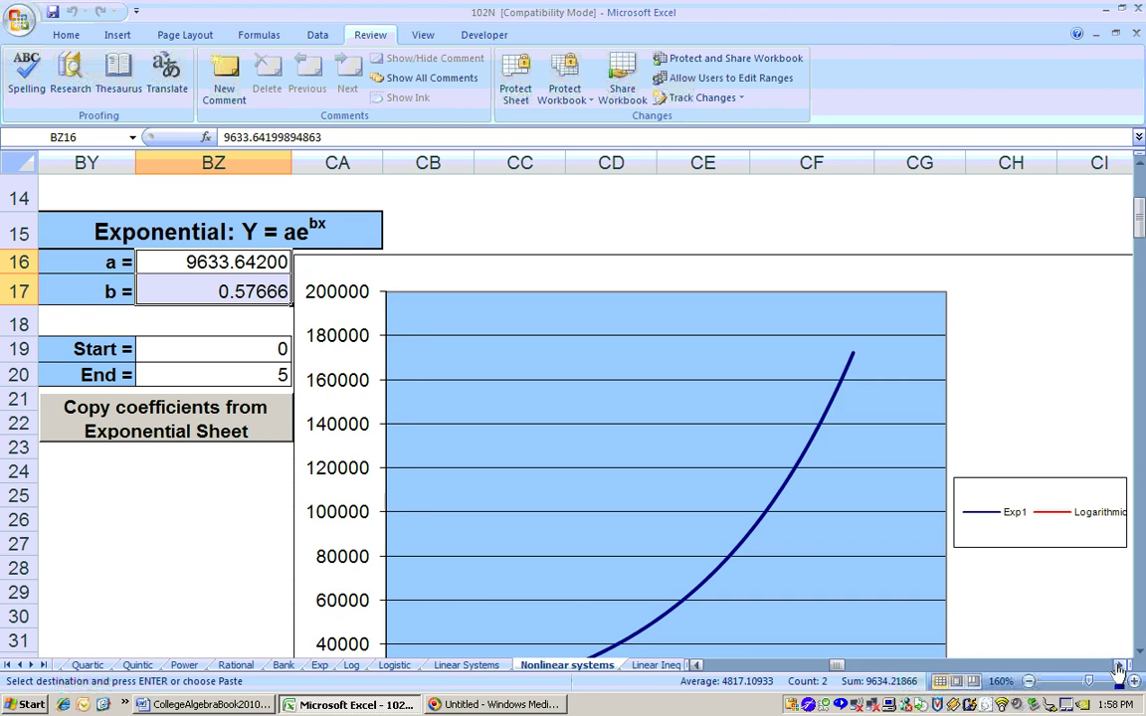
left_click(1118, 668)
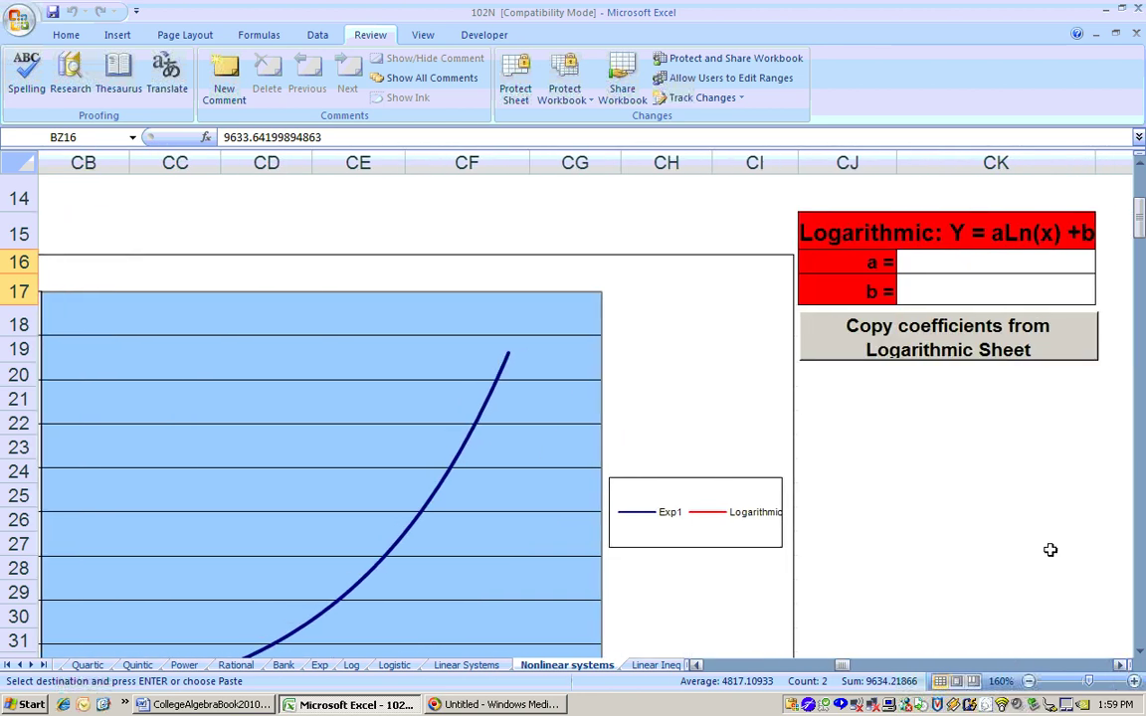
- Copy Log coefficients a = 372760966.48370 and b = 5273073778.33523, graphing the logarithmic curve
left_click(943, 339)
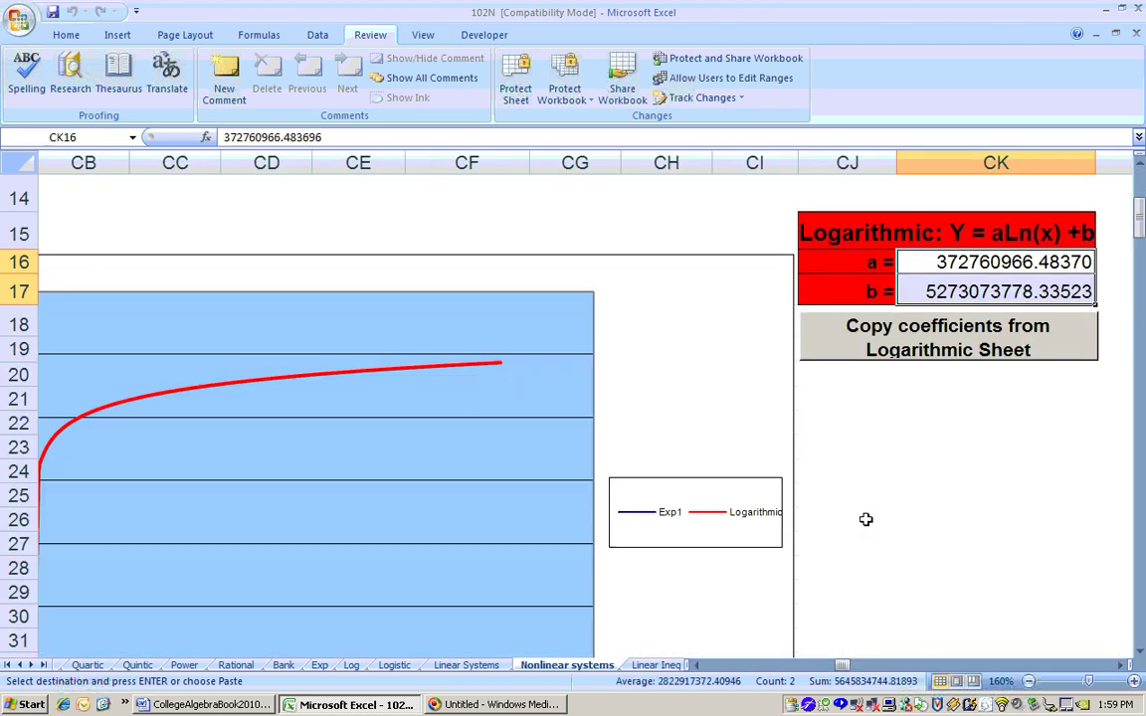
left_click(696, 665)
left_click(696, 669)
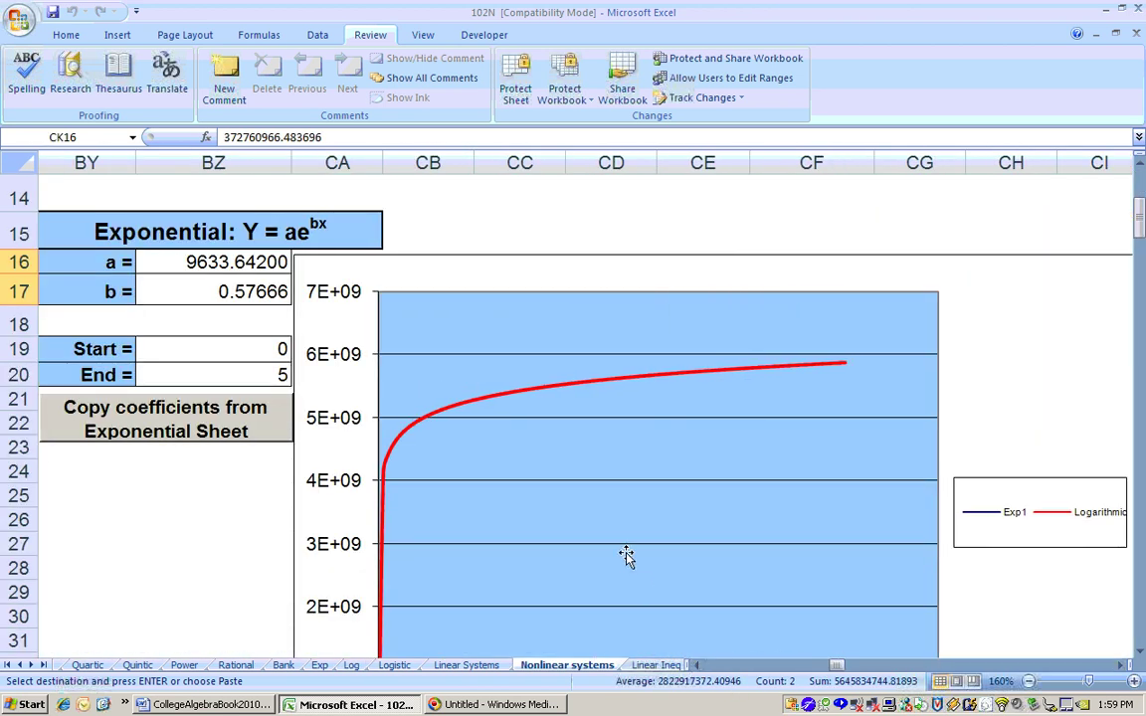
scroll(621, 552, "down", 2)
scroll(622, 549, "down", 1)
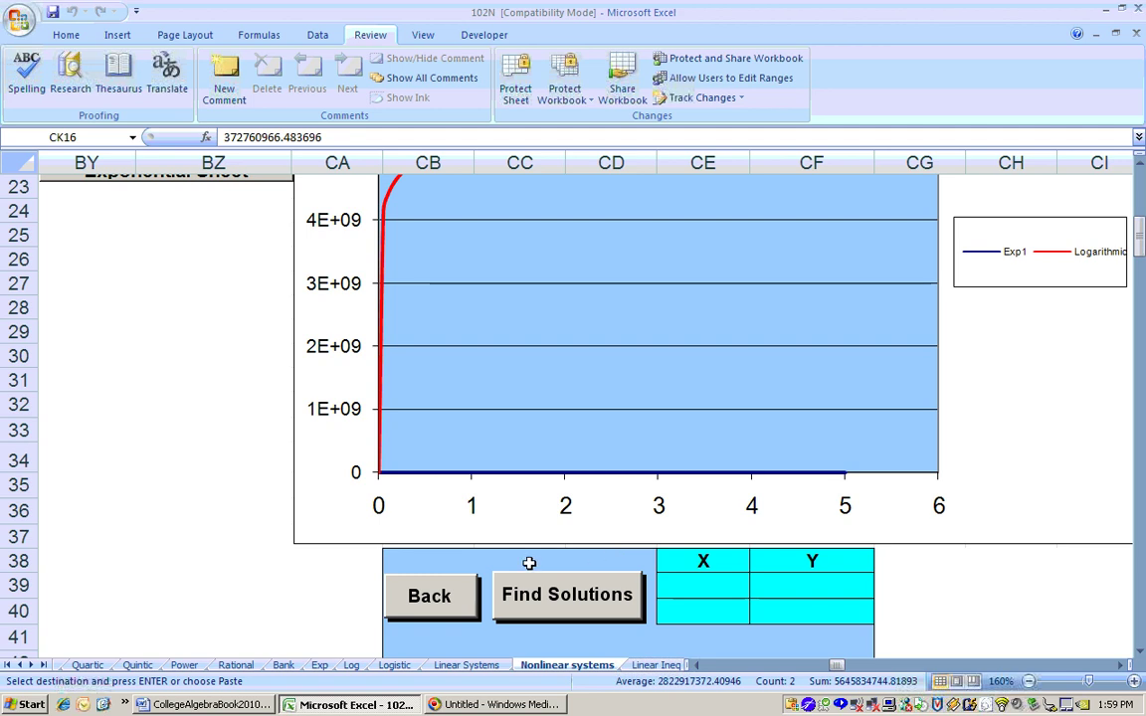
left_click(550, 605)
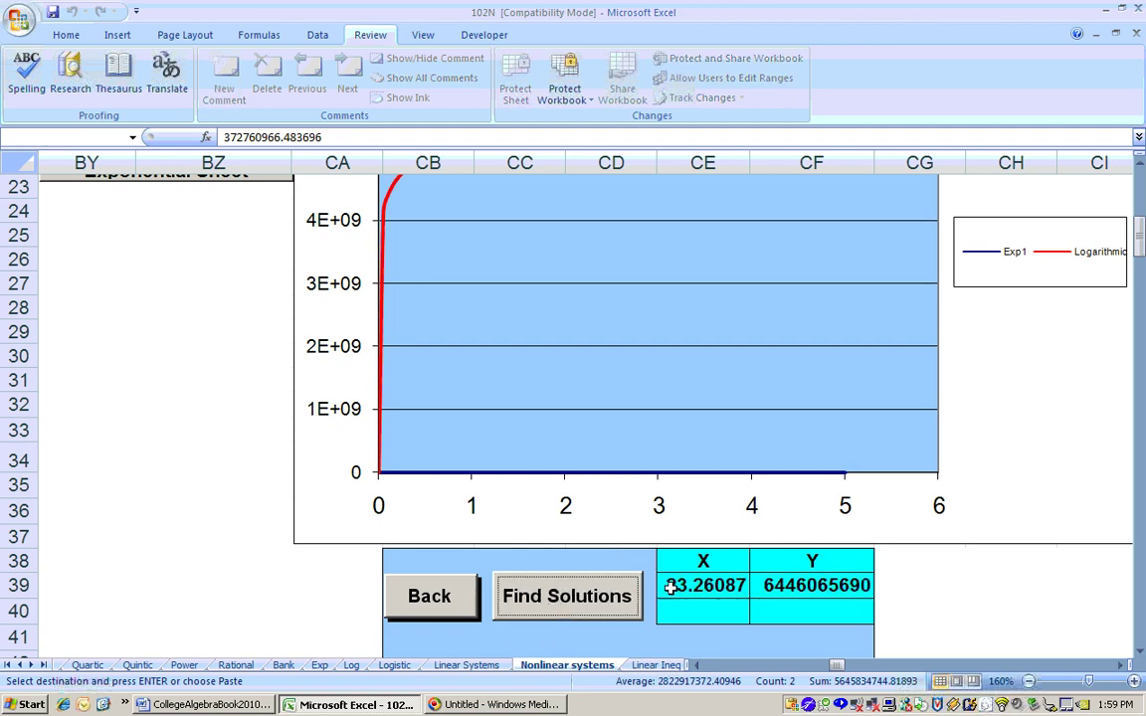
scroll(672, 585, "up", 2)
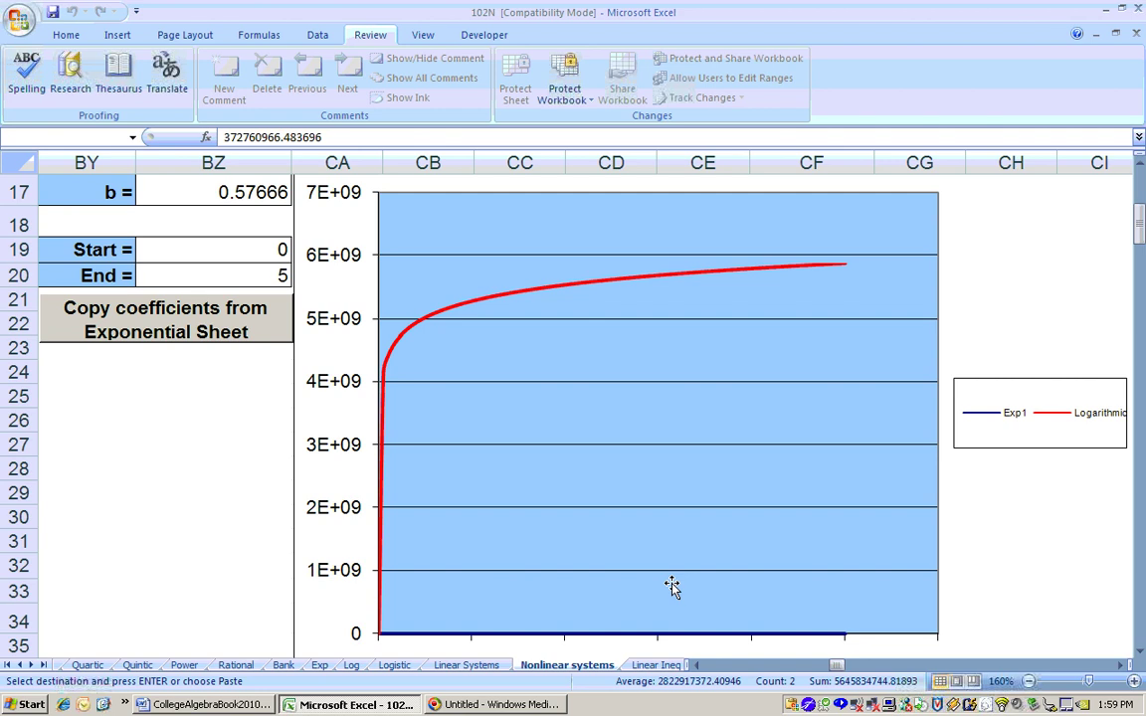
scroll(672, 587, "down", 3)
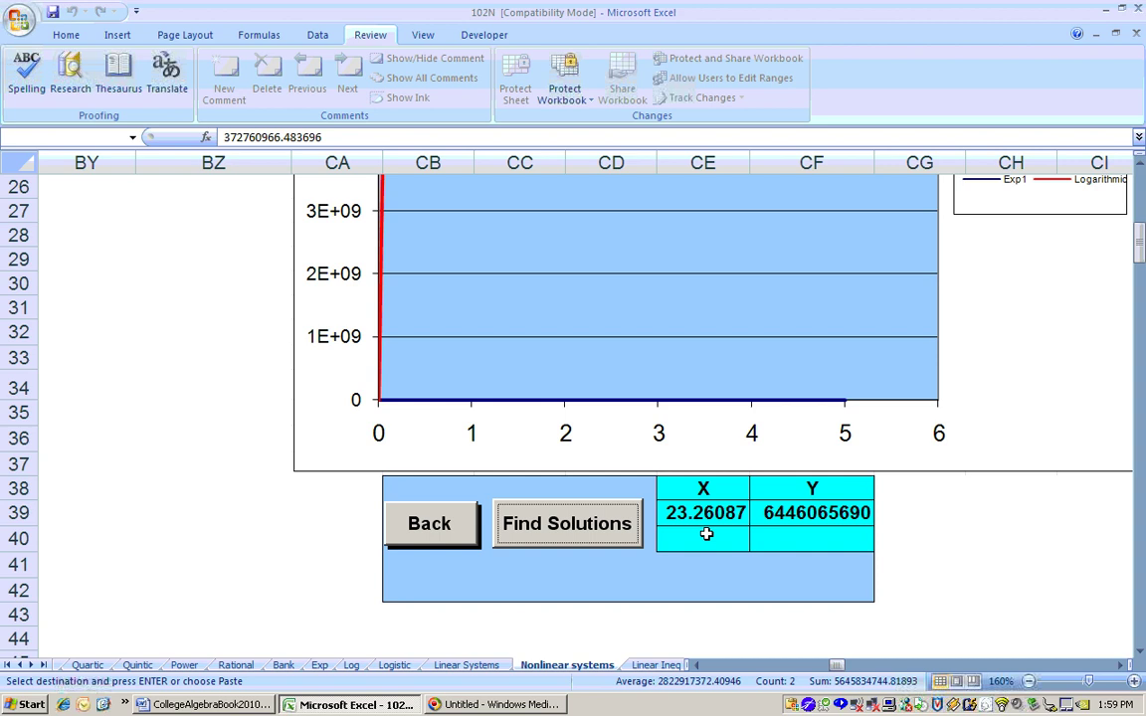
scroll(707, 534, "up", 2)
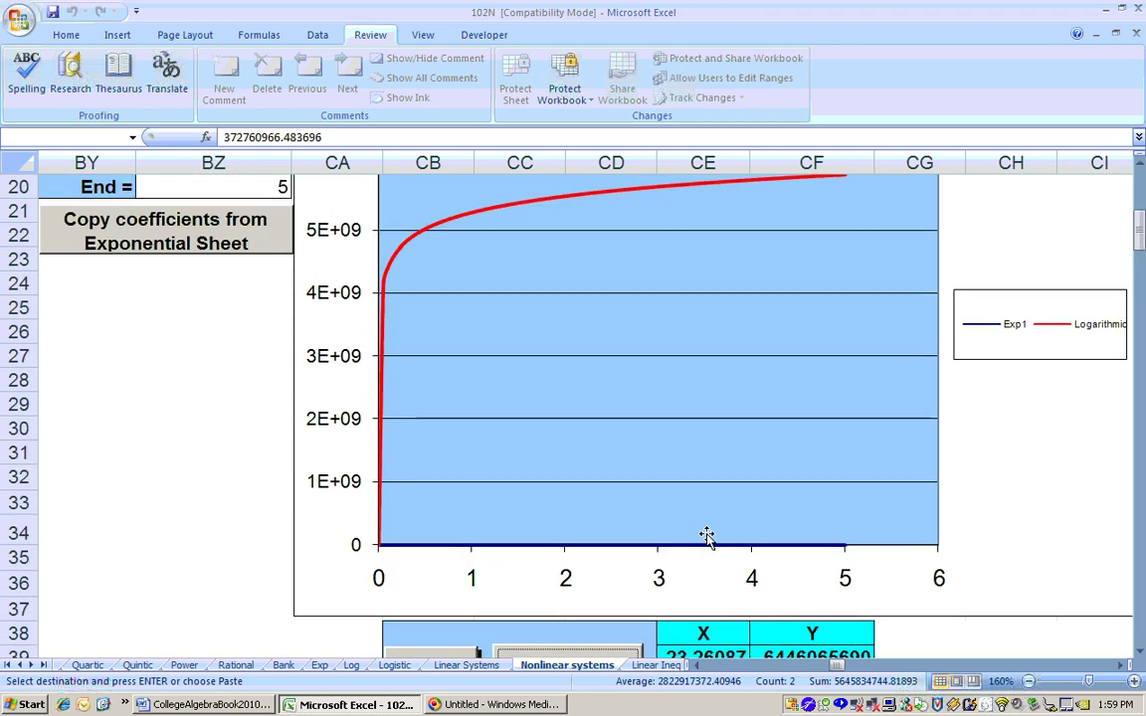
scroll(706, 534, "down", 2)
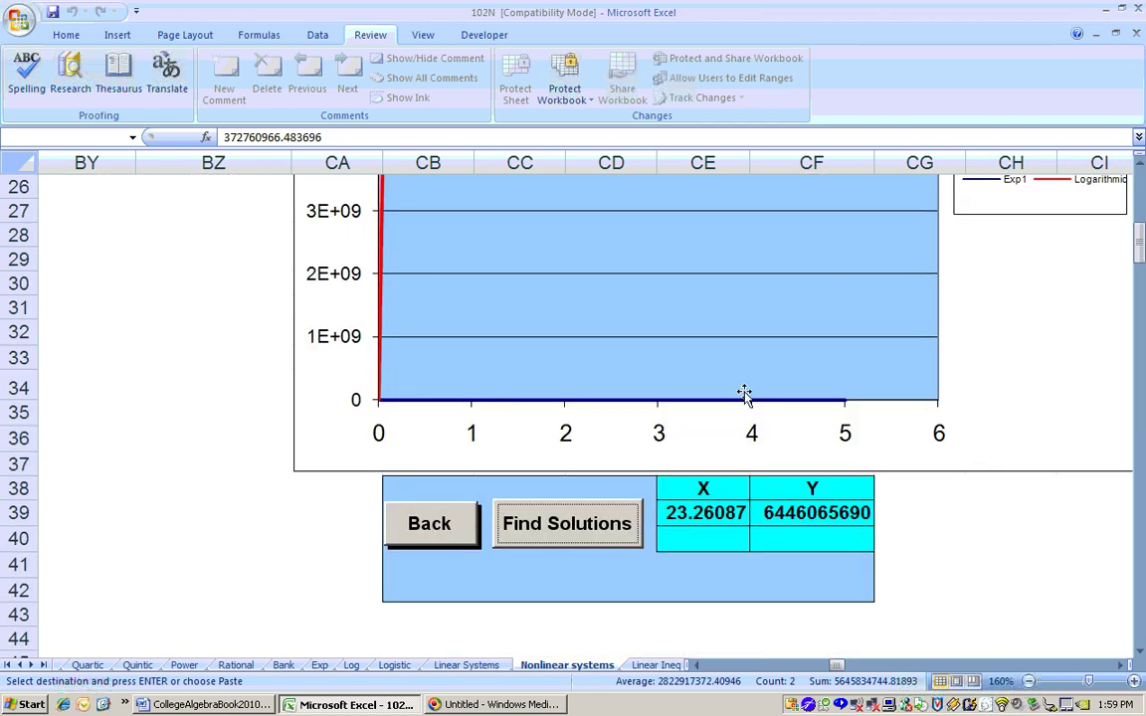
scroll(667, 479, "up", 4)
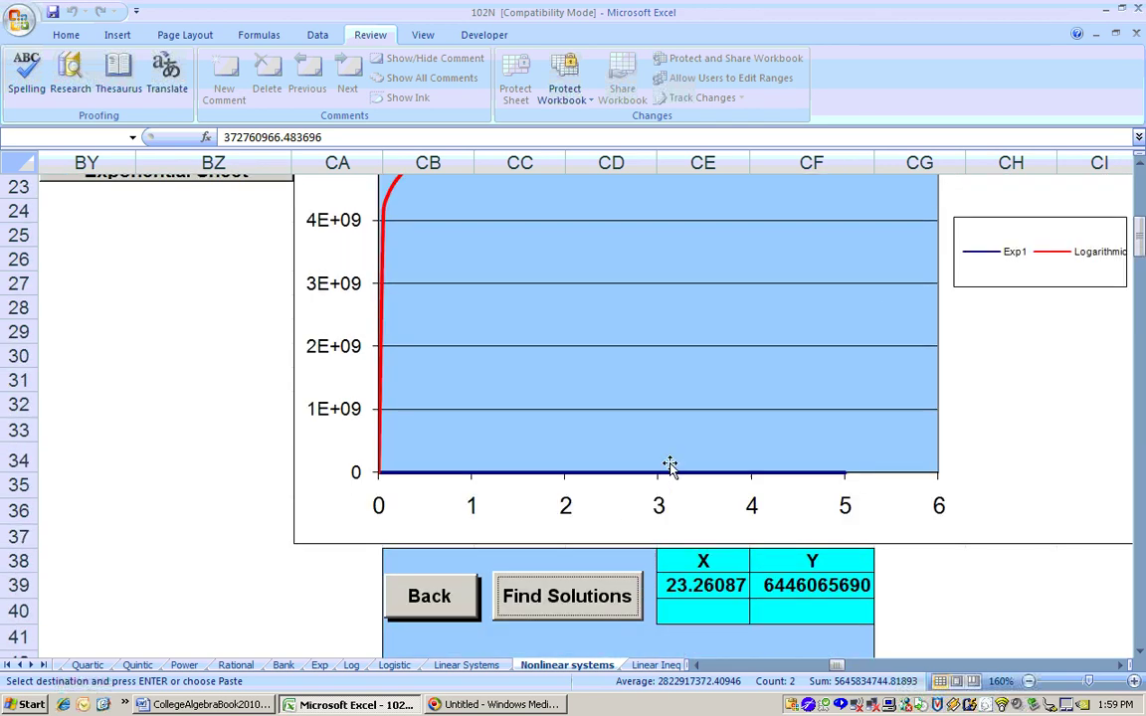
left_click(248, 349)
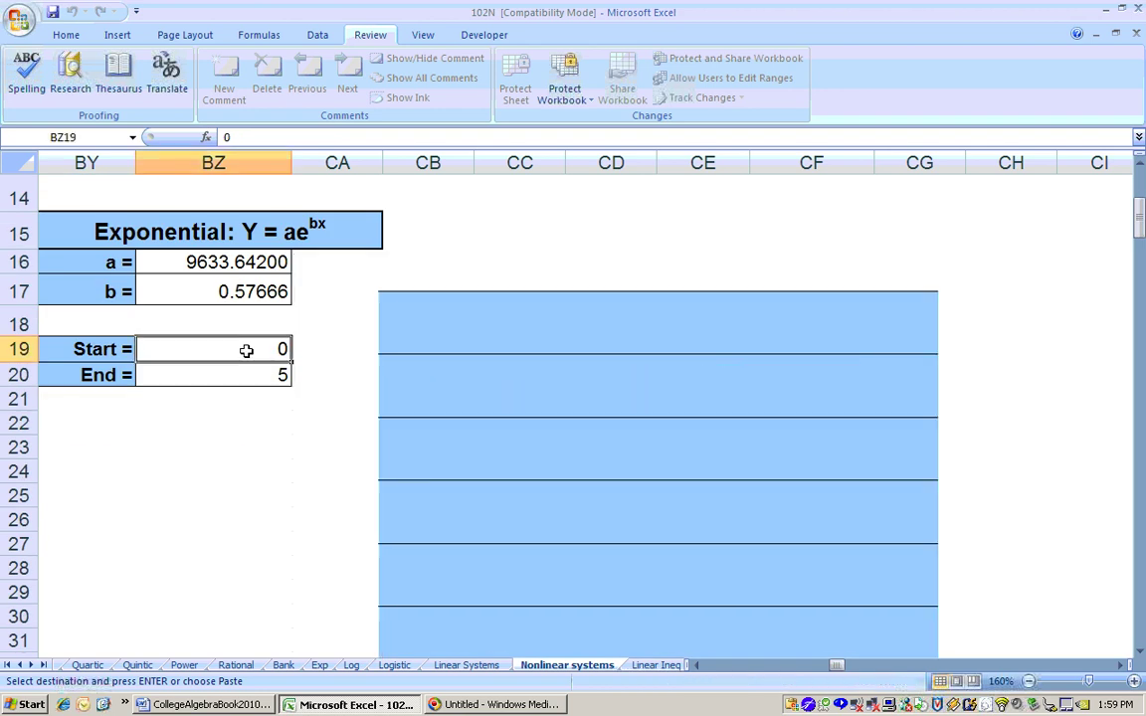
- Set the graph range to Start 20 and End 25 to zoom in on the crossing
type("2")
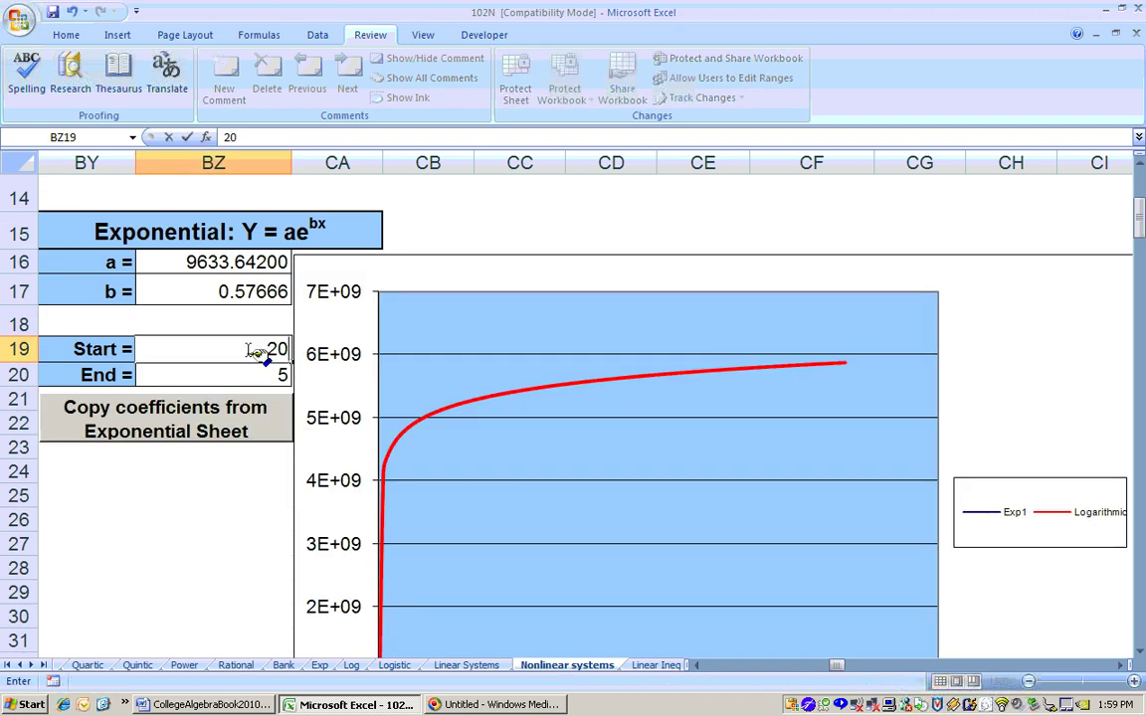
key("Return")
type("24")
key("BackSpace")
type("5")
key("Return")
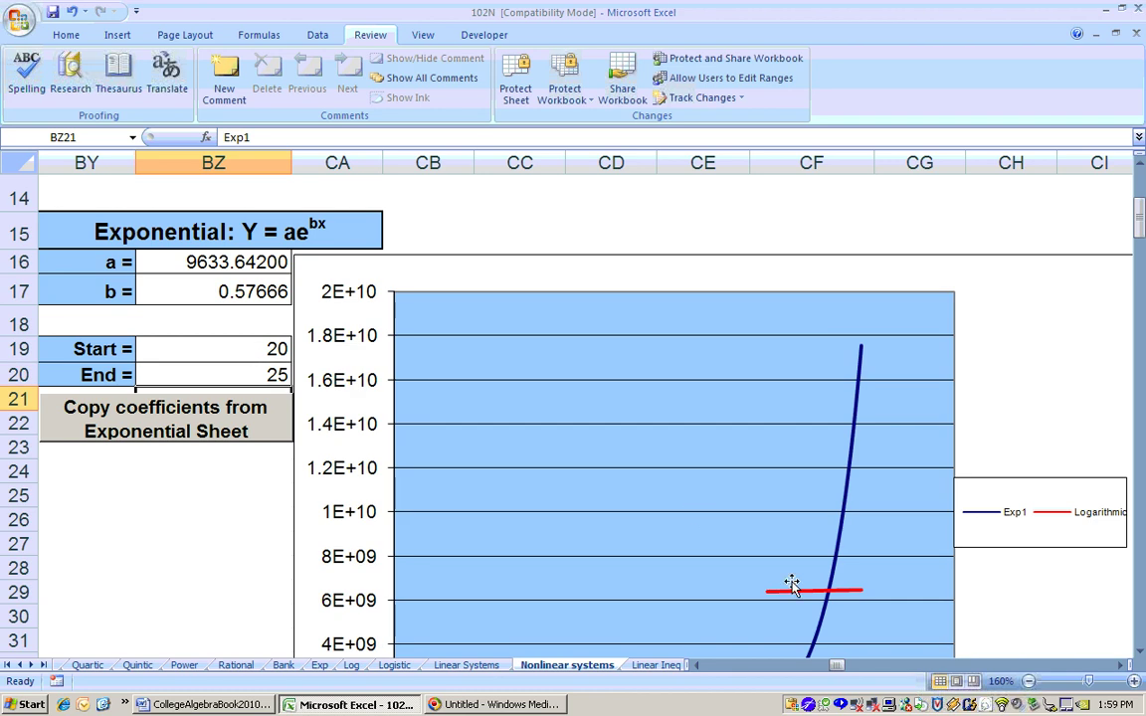
scroll(831, 606, "down", 1)
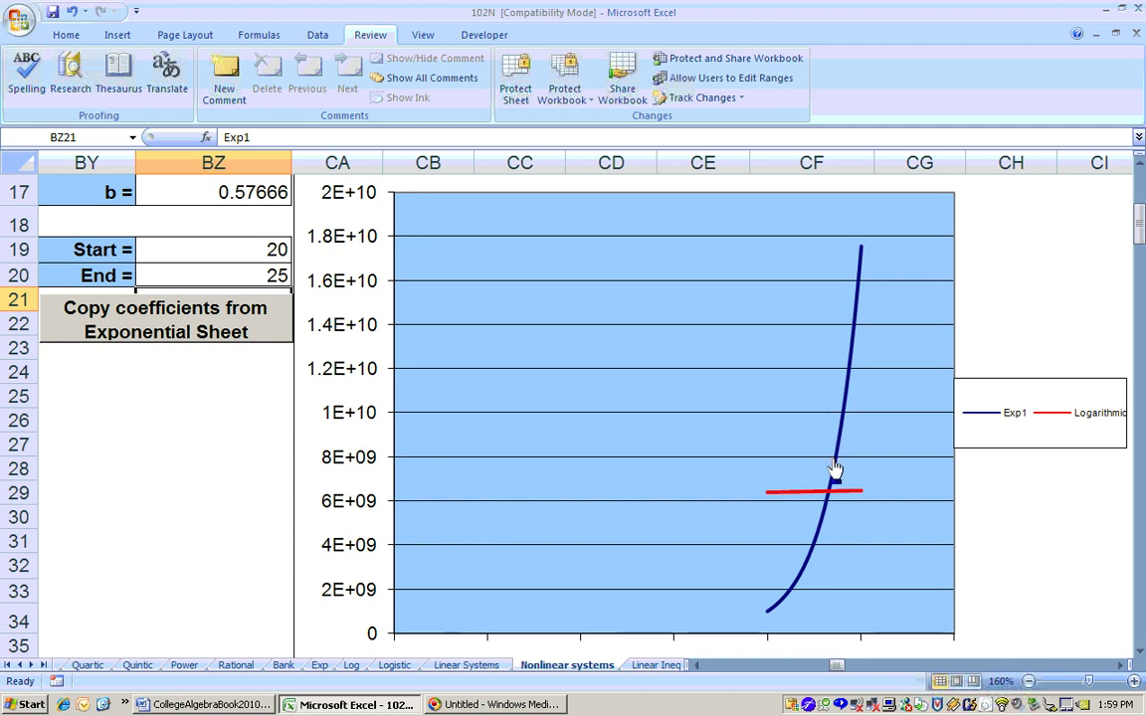
scroll(829, 504, "down", 3)
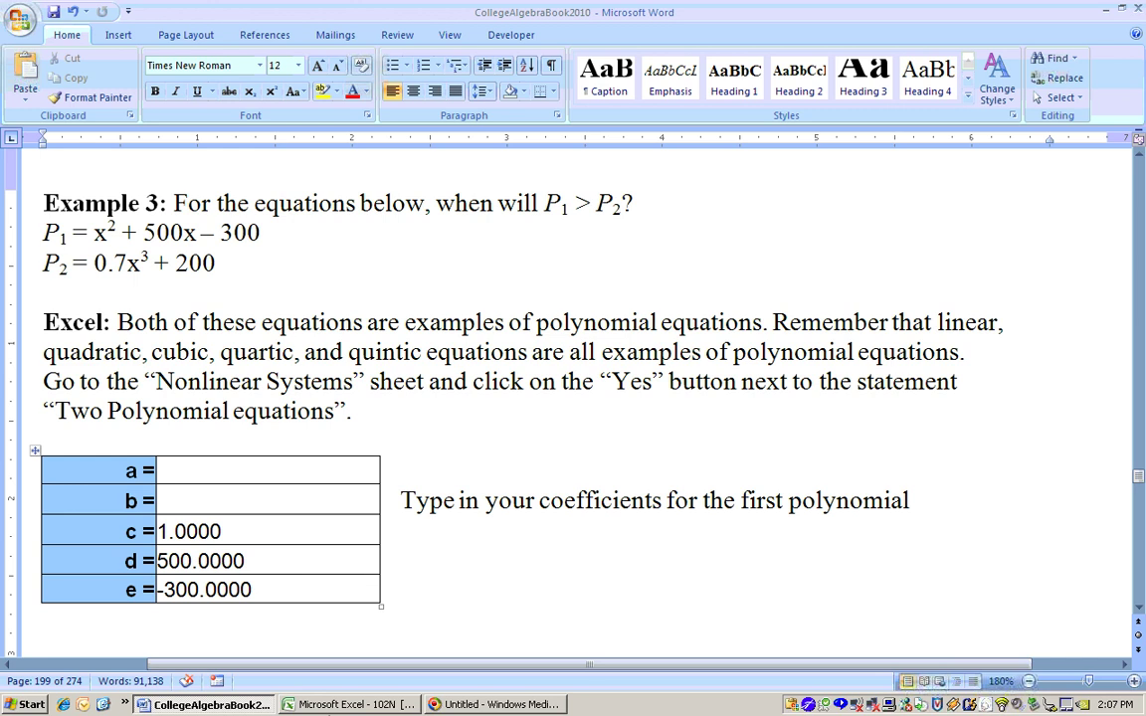
key("alt+Tab")
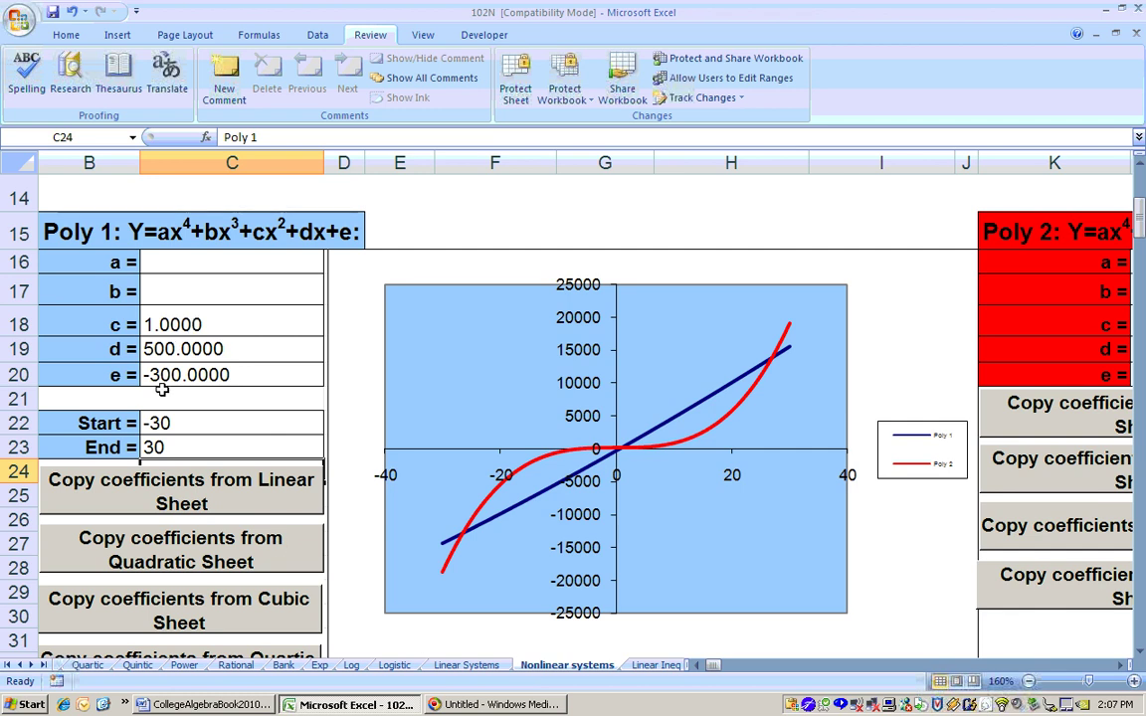
- Review Poly 2's coefficients and the solutions x = -26.520, 0.999 and 26.950
left_click(1119, 665)
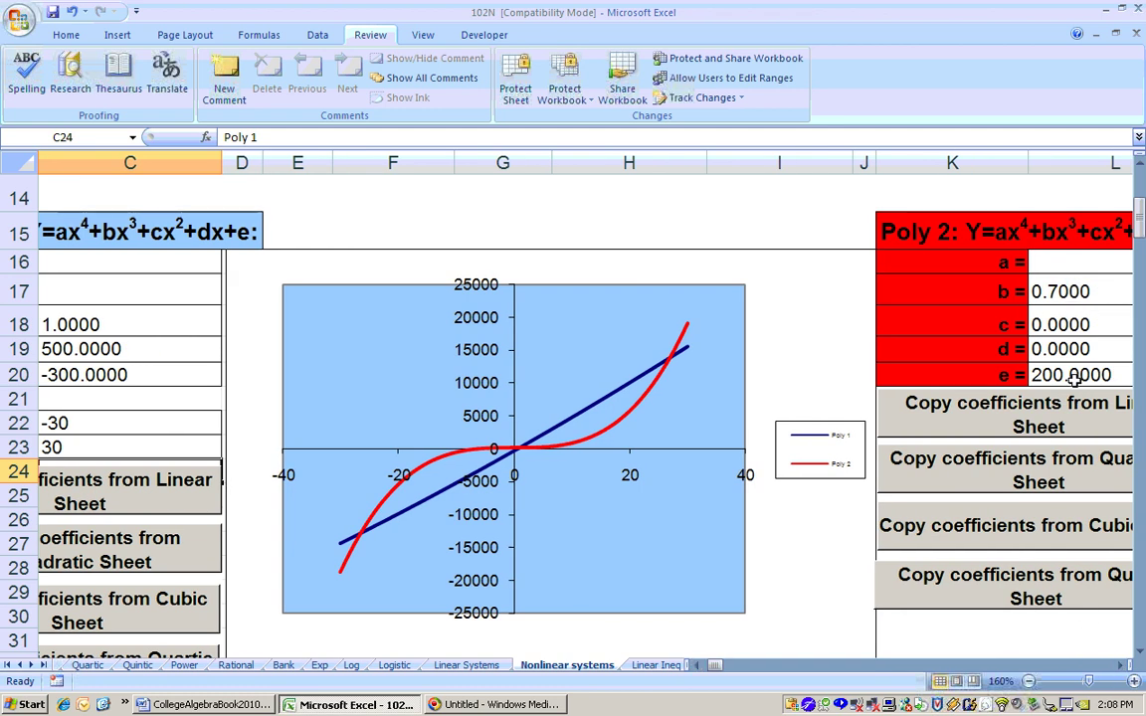
left_click(695, 666)
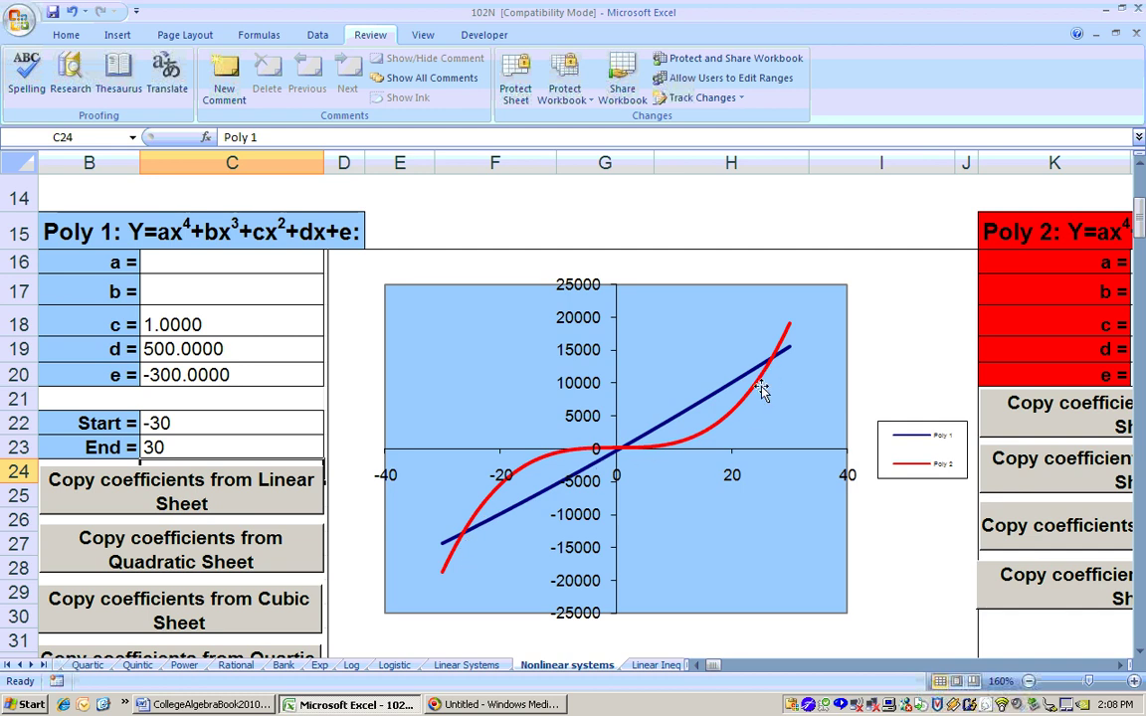
scroll(736, 440, "down", 3)
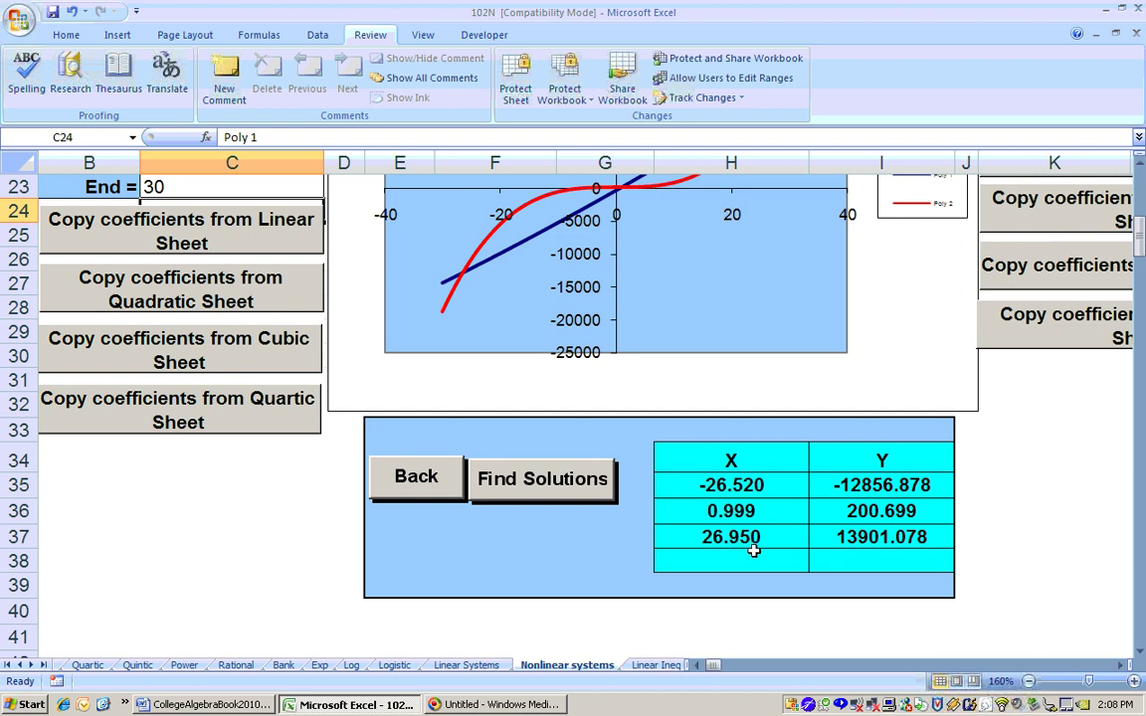
scroll(754, 550, "up", 2)
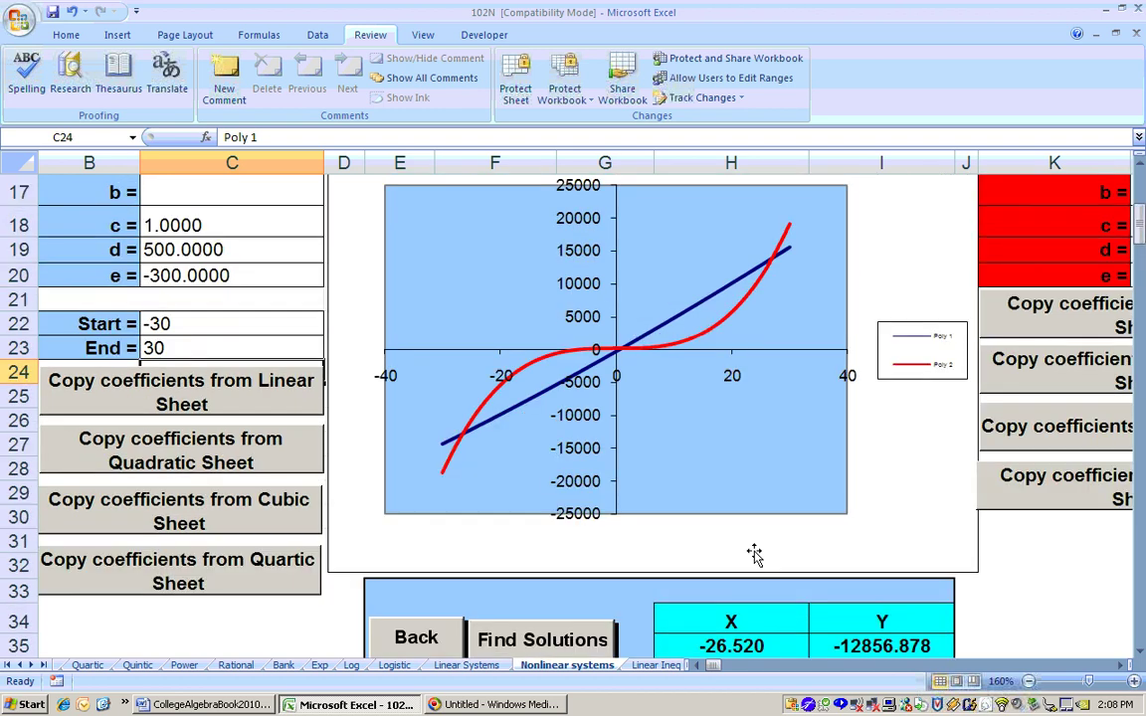
scroll(754, 550, "down", 1)
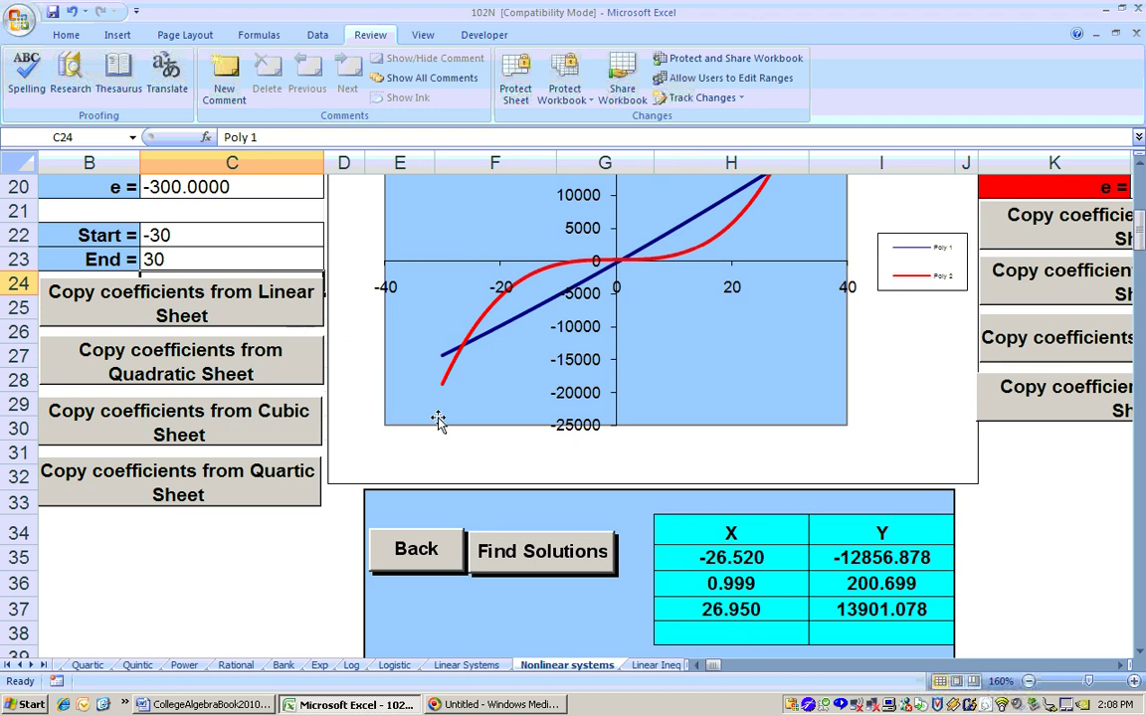
scroll(439, 420, "down", 1)
scroll(438, 419, "up", 3)
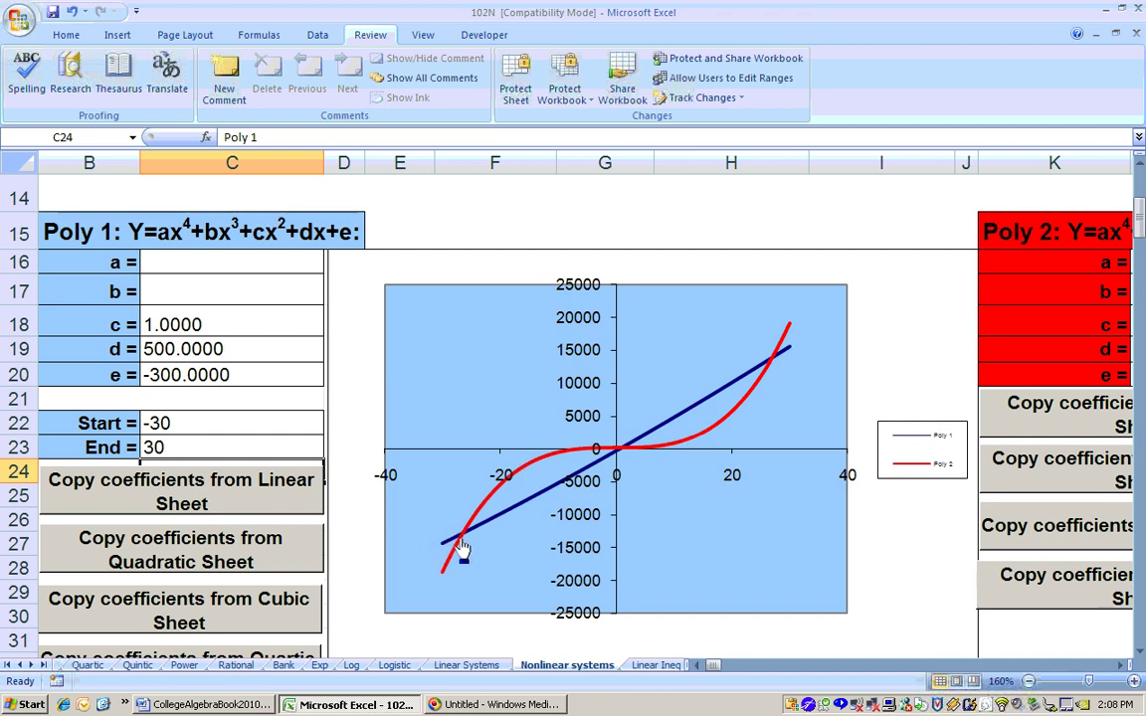
scroll(498, 587, "down", 2)
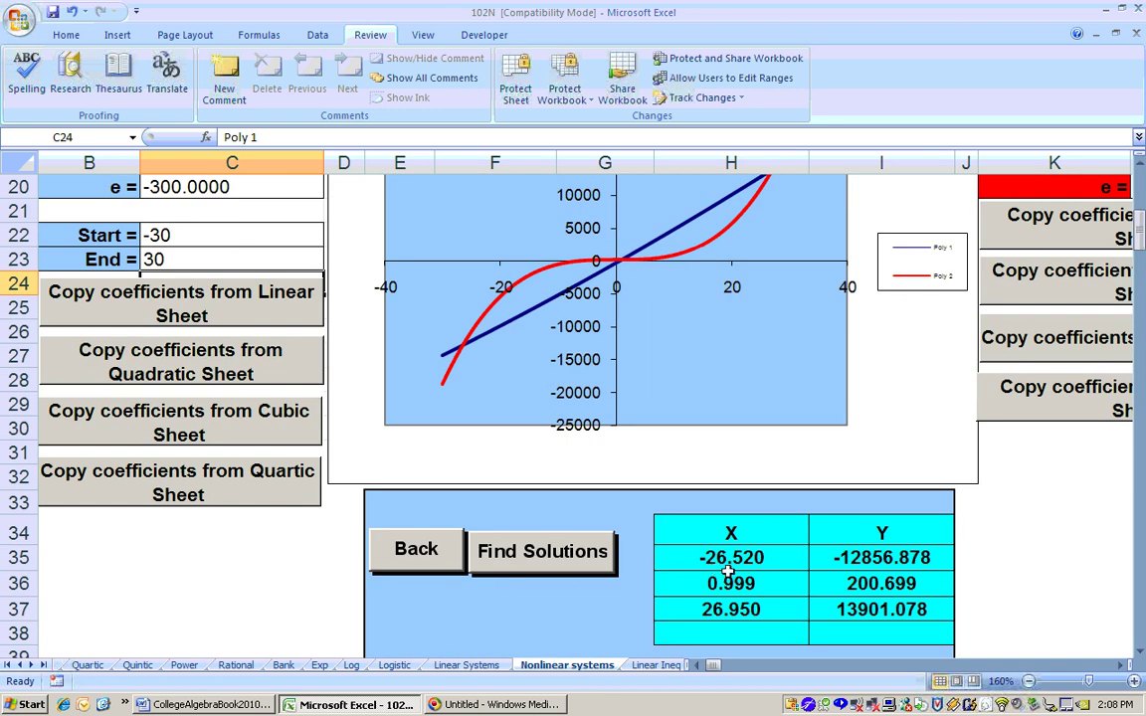
scroll(727, 570, "up", 1)
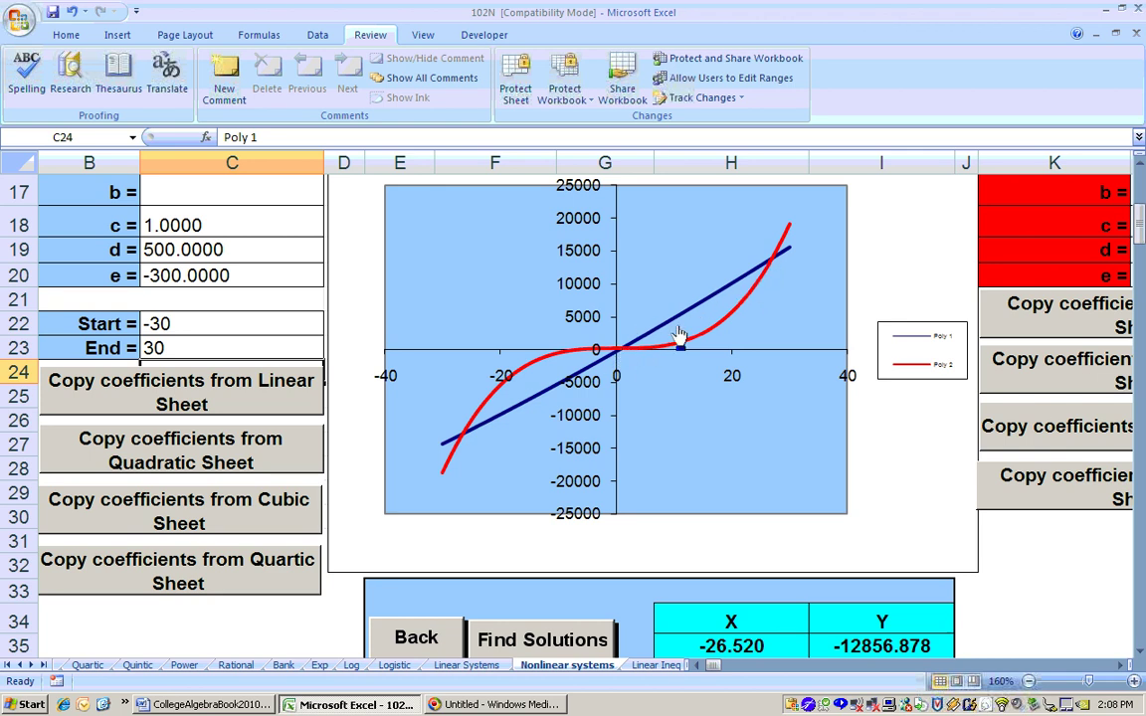
scroll(726, 418, "down", 2)
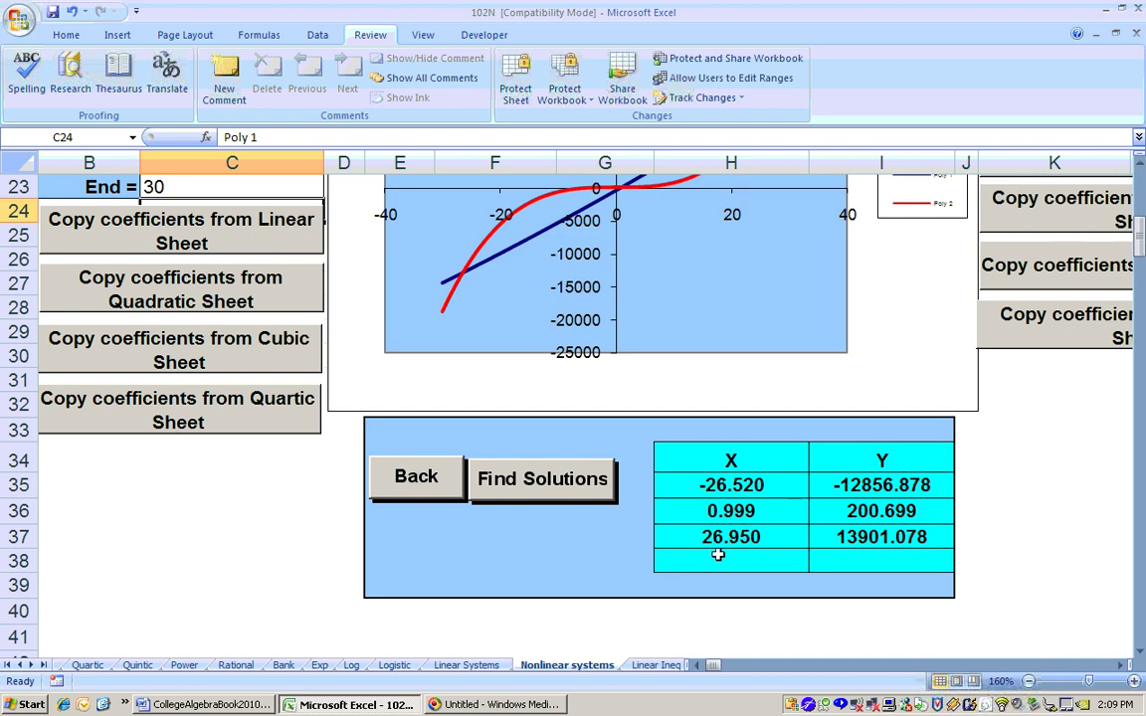
- Read Word's Example 6 ladybug and grasshopper problem, then return to the Excel workbook
left_click(204, 706)
scroll(398, 522, "down", 6)
scroll(391, 514, "down", 5)
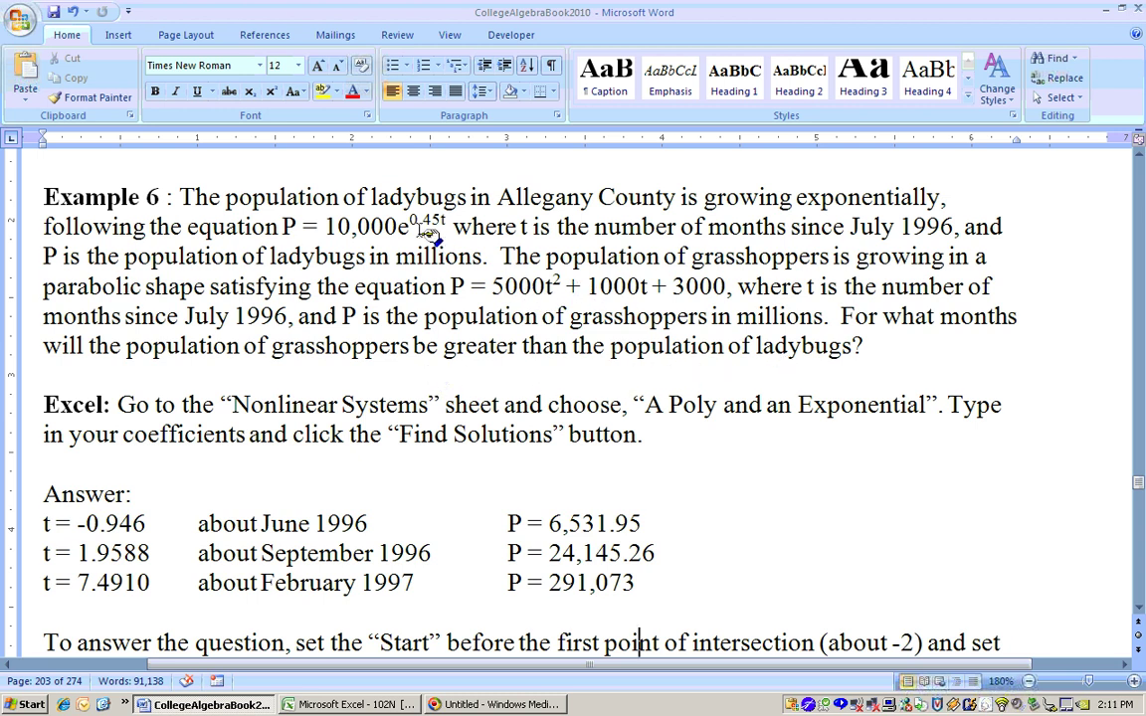
left_click(356, 706)
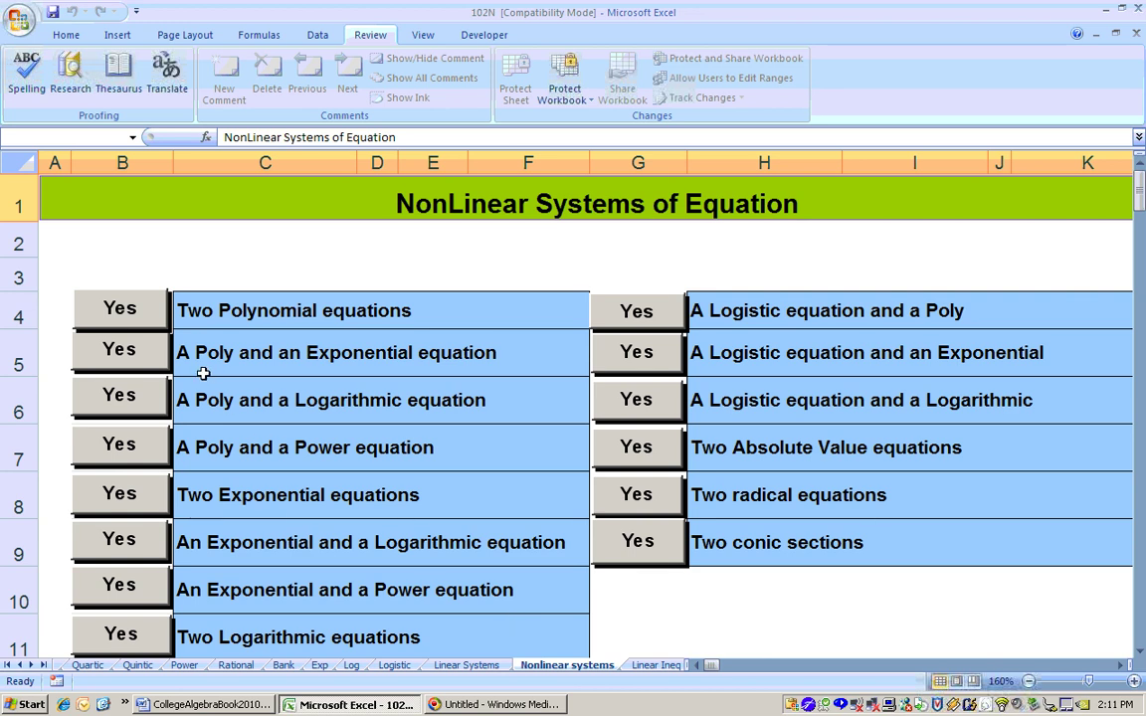
- Open the 'A Poly and an Exponential equation' system with its preset coefficients
left_click(142, 368)
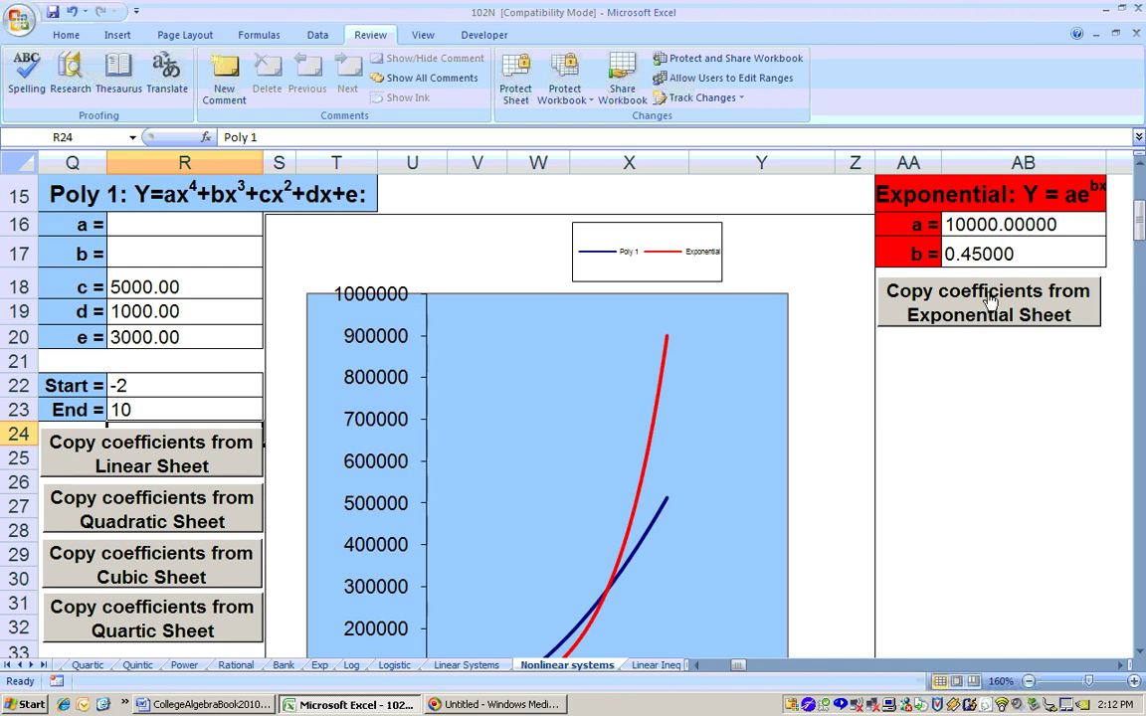
- Solve for the three intersections at x = -0.9463984, 1.95889604 and 7.49108696
scroll(987, 301, "down", 4)
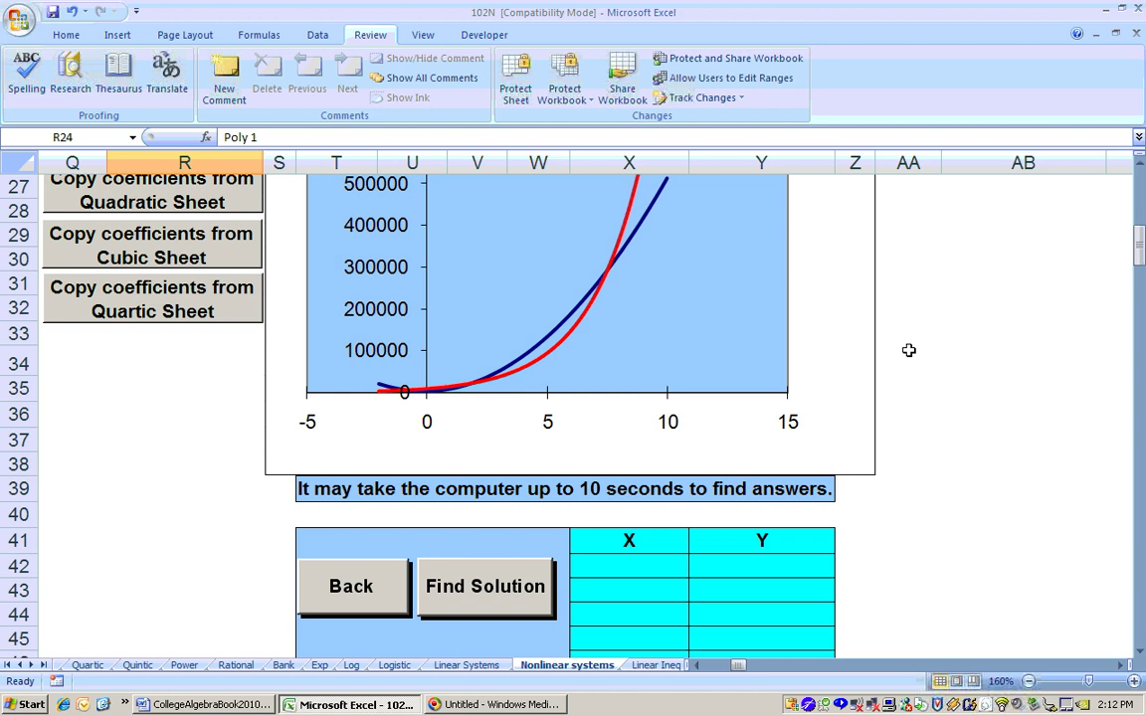
left_click(476, 609)
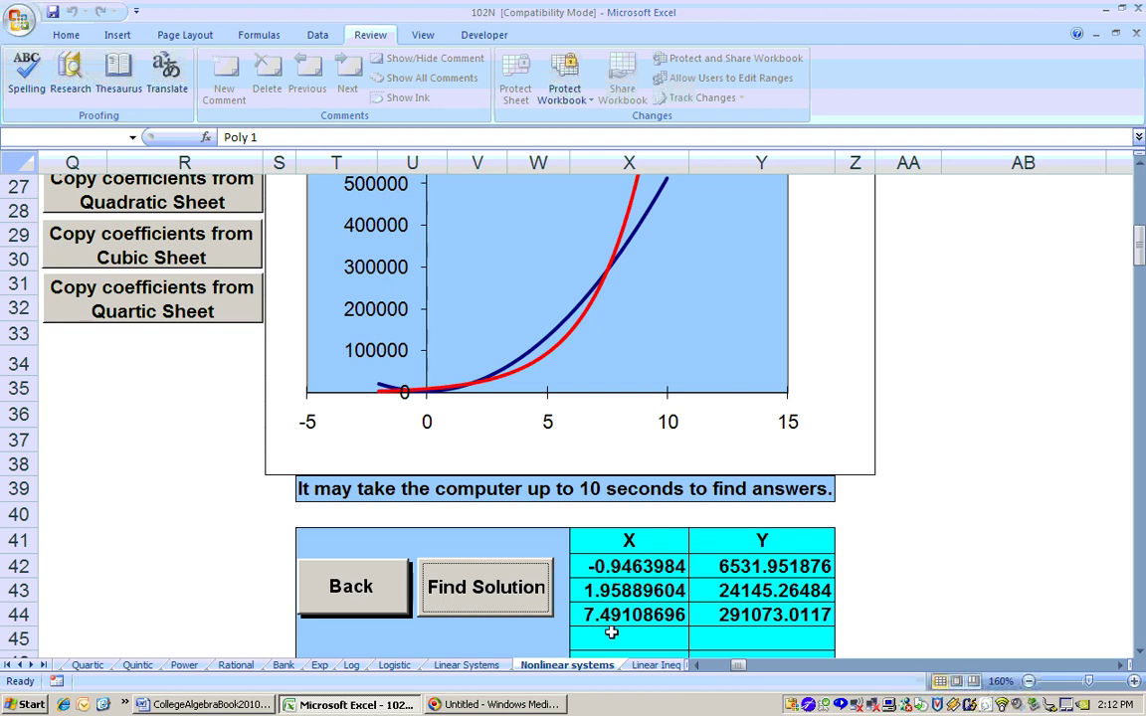
scroll(610, 633, "up", 3)
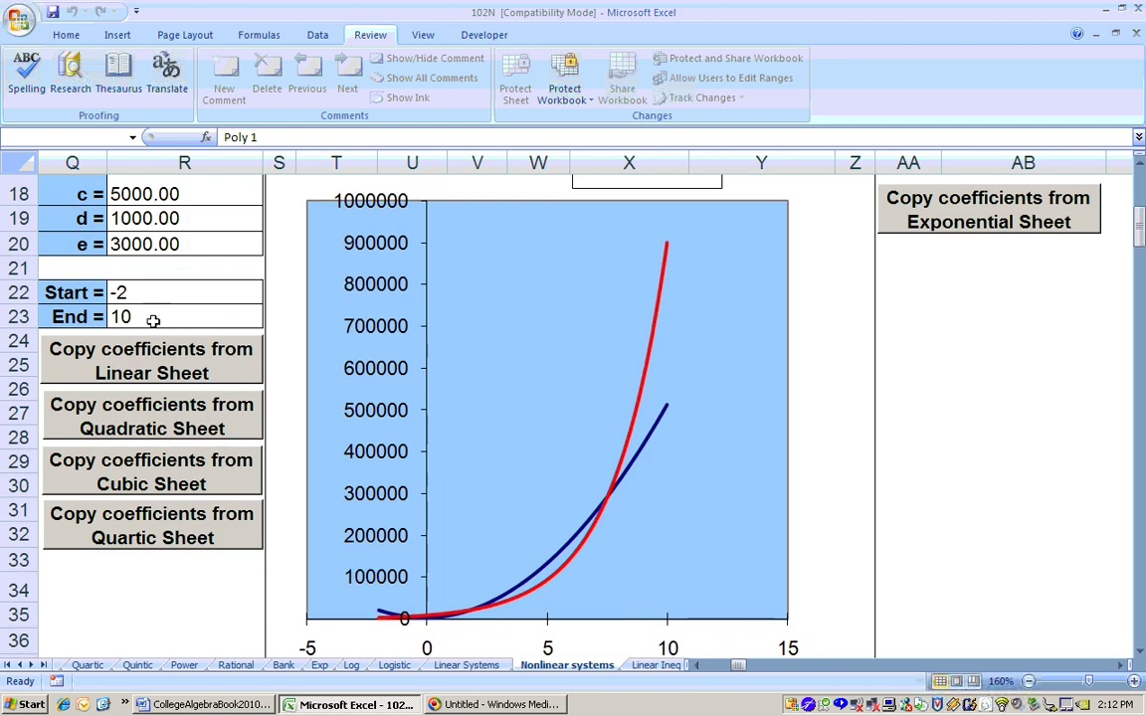
- Set the graph's End value in R23 to 8 so all crossings show
left_click(153, 319)
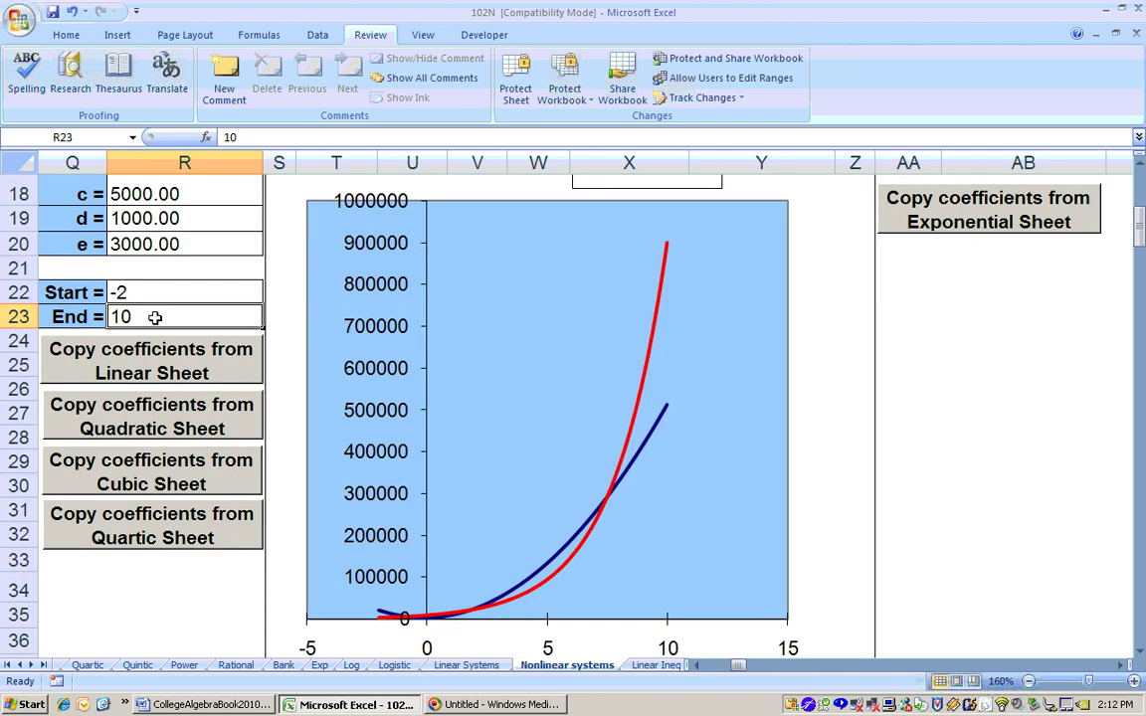
type("8")
key("Return")
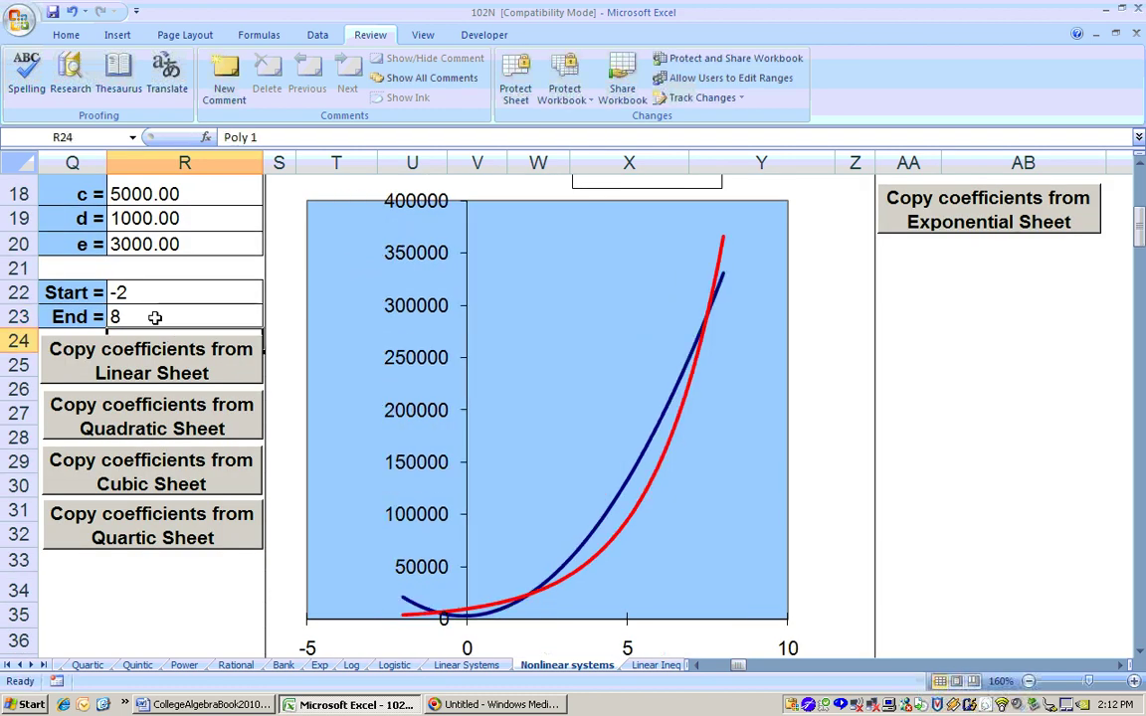
scroll(344, 466, "up", 1)
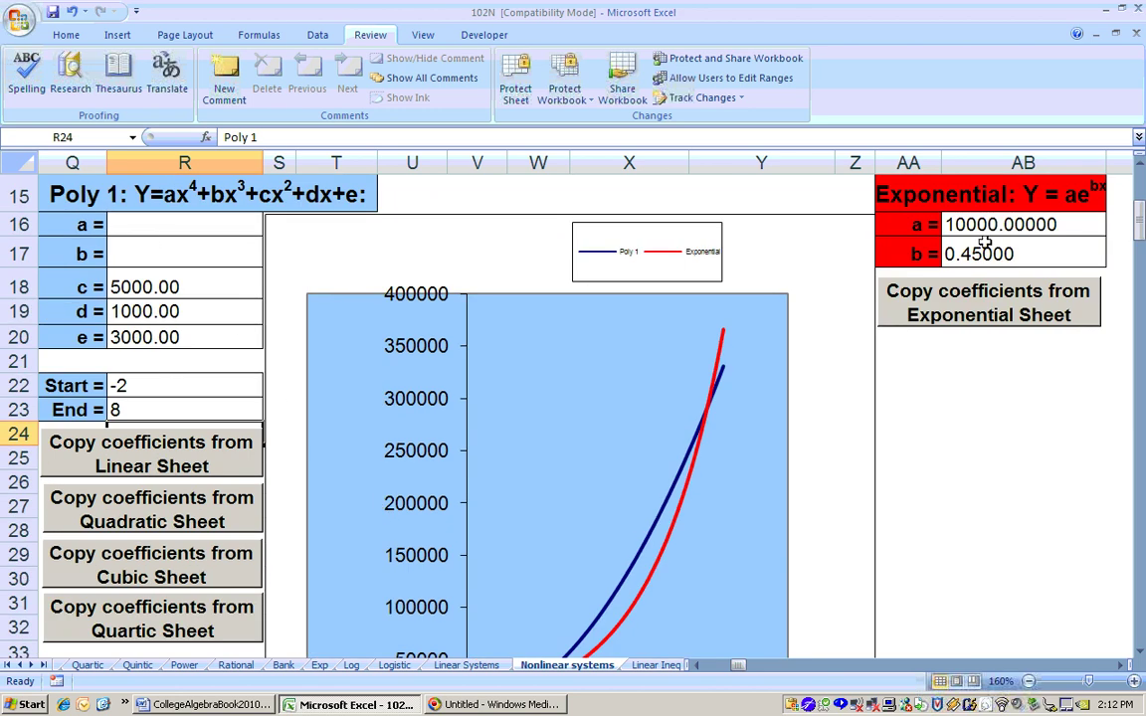
scroll(716, 409, "down", 2)
scroll(717, 402, "up", 1)
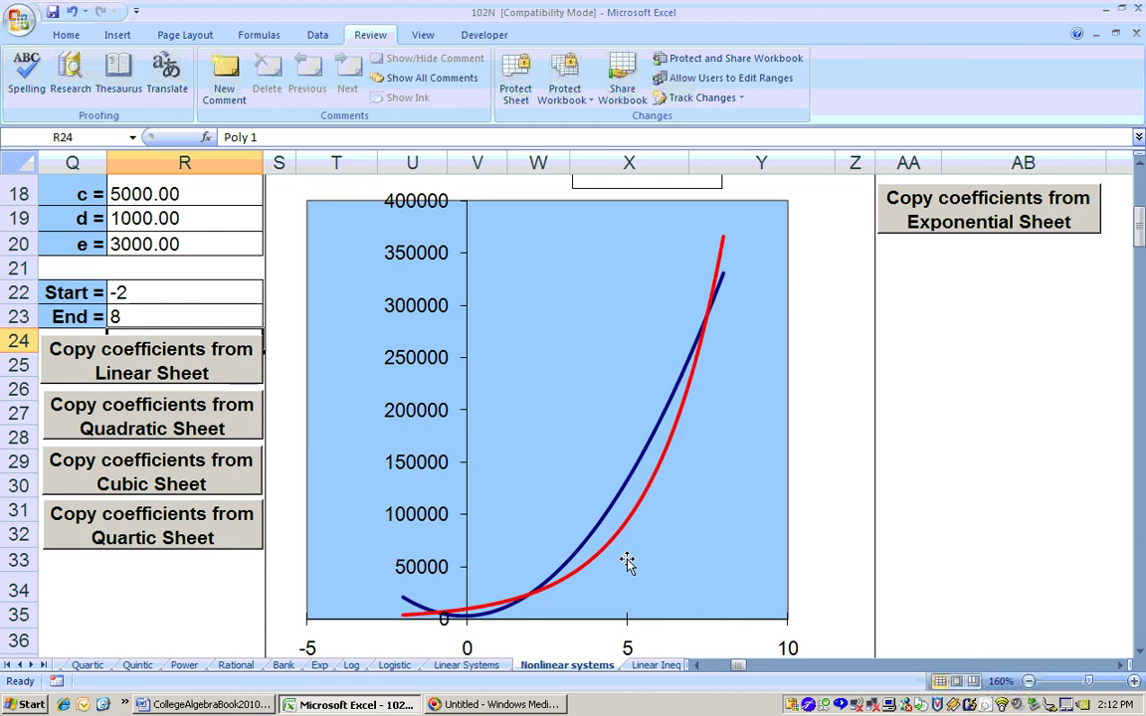
scroll(627, 562, "down", 4)
- Check the first solution's full precision in X42 against Word's Example 6 answers
left_click(635, 494)
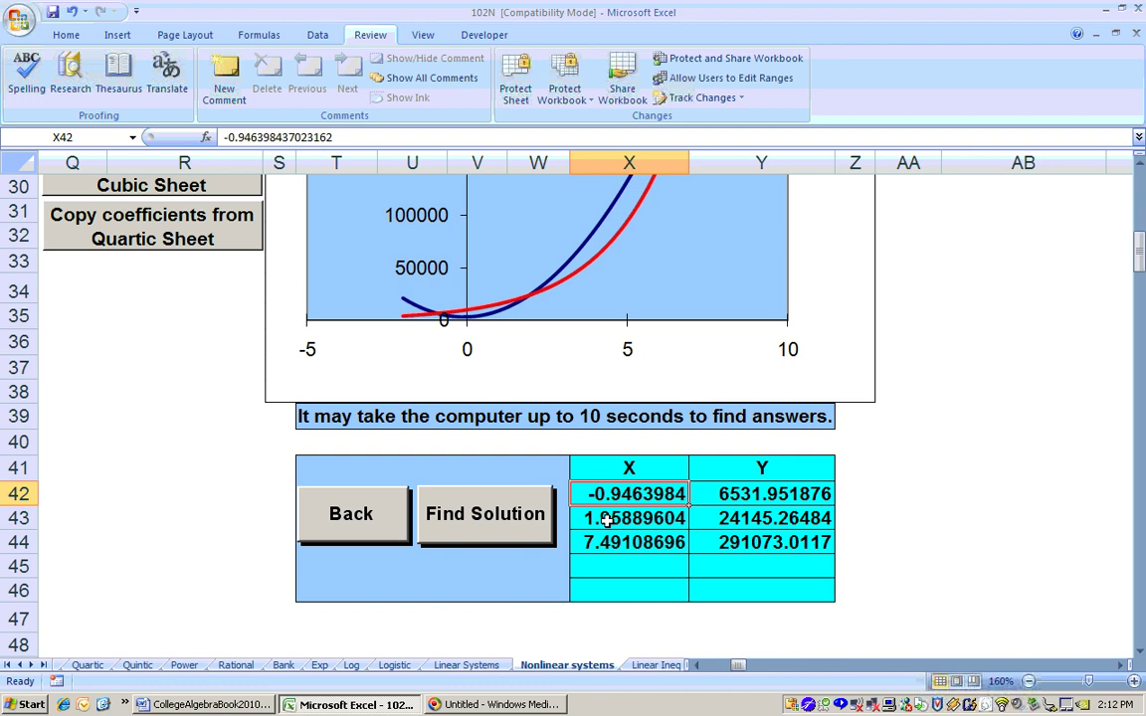
left_click(206, 705)
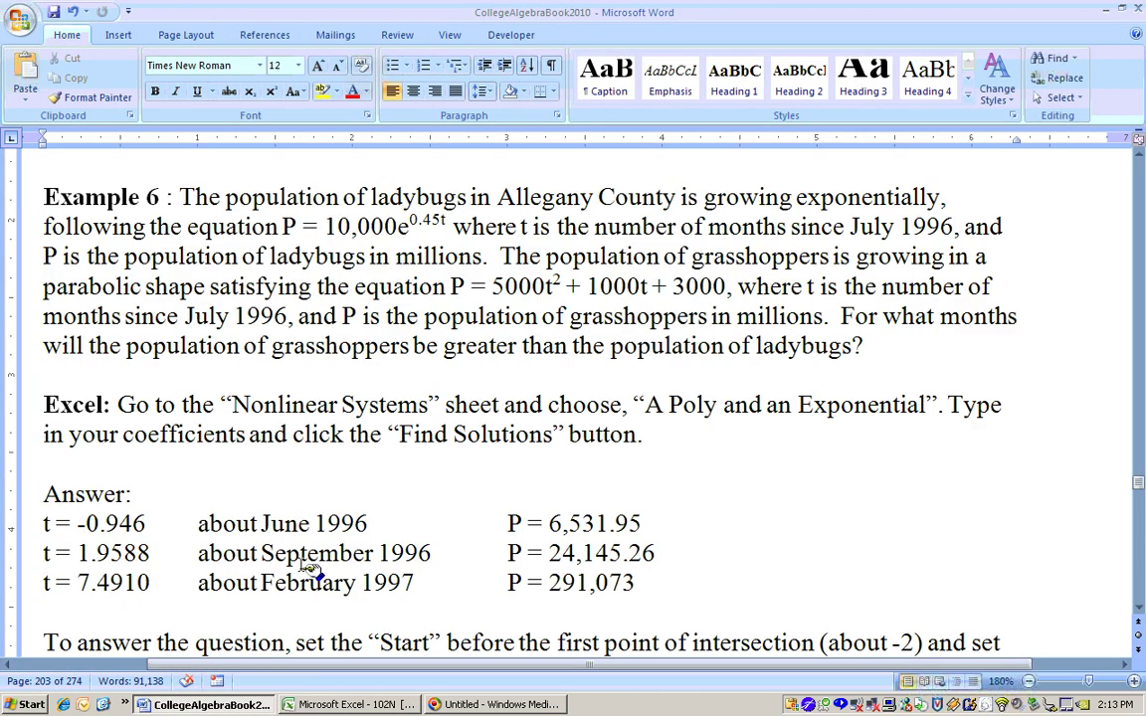
scroll(291, 580, "down", 1)
scroll(290, 577, "down", 1)
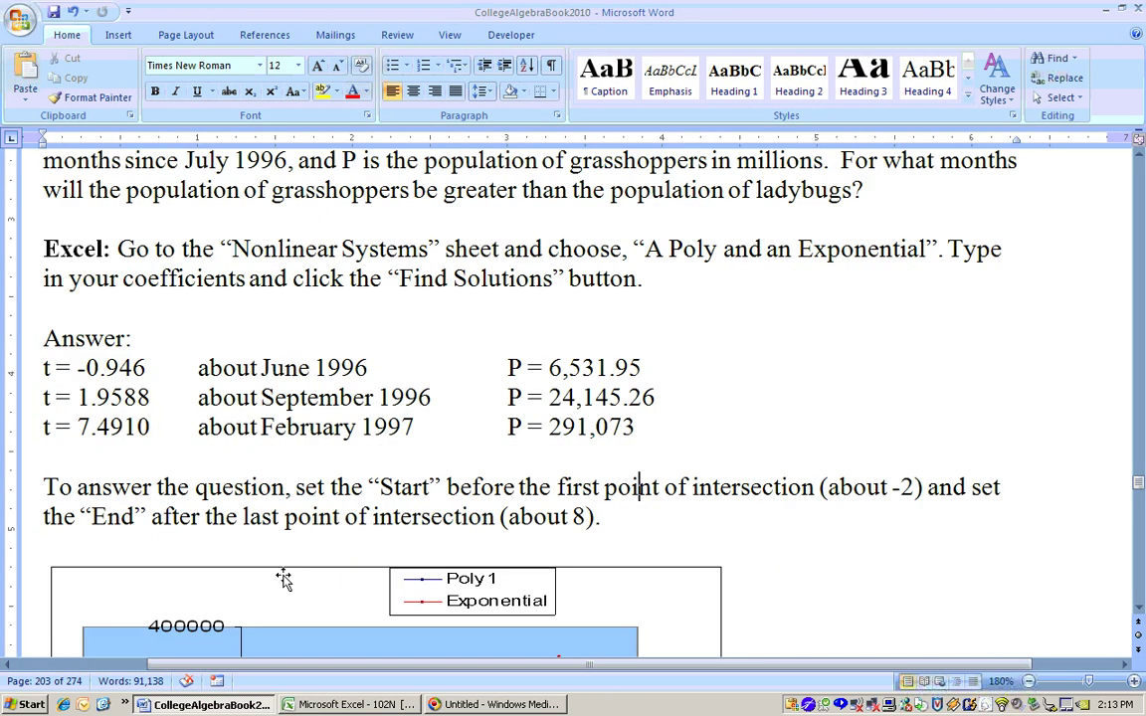